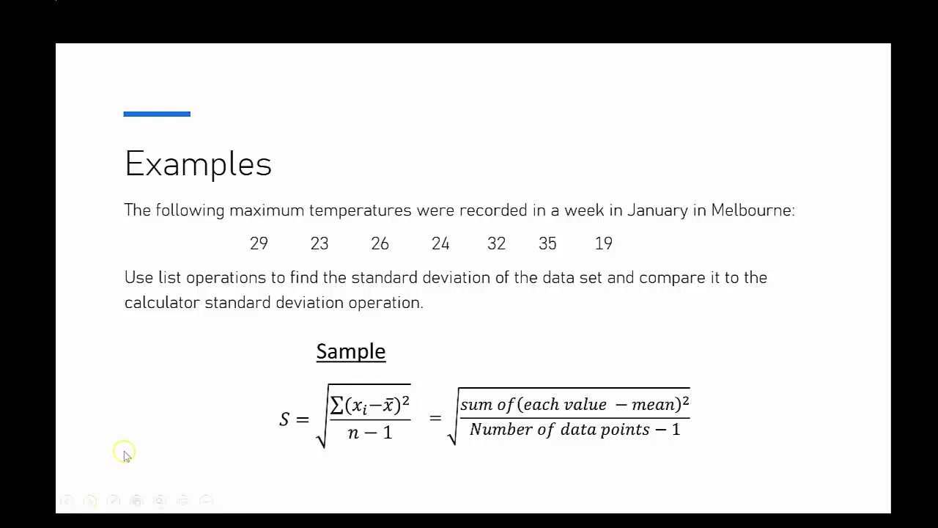
Leave the Melbourne temperatures slide for the TI-SmartView CE emulator.
{"action": "key", "text": "alt+Tab"}
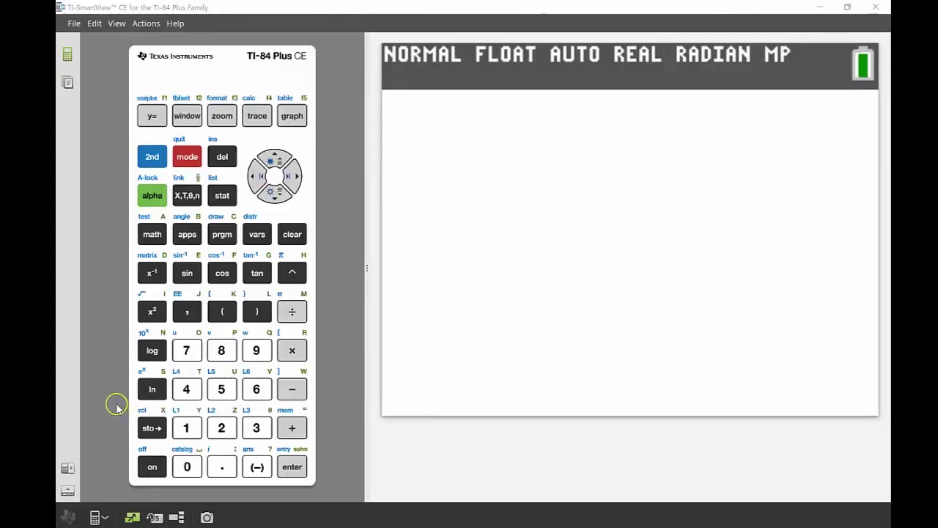
Open the STAT list editor and enter 29, 23 and 26 into L1.
{"action": "left_click", "coordinate": [220, 198]}
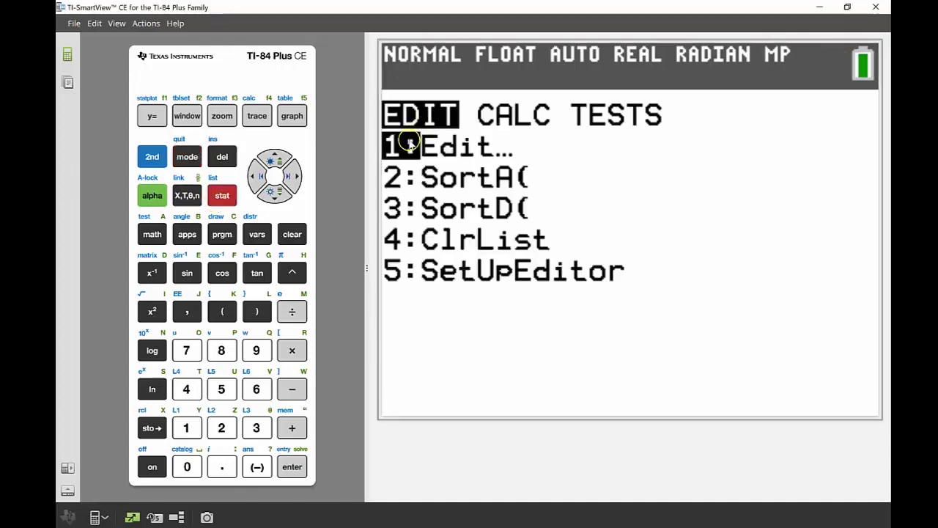
{"action": "left_click", "coordinate": [296, 470]}
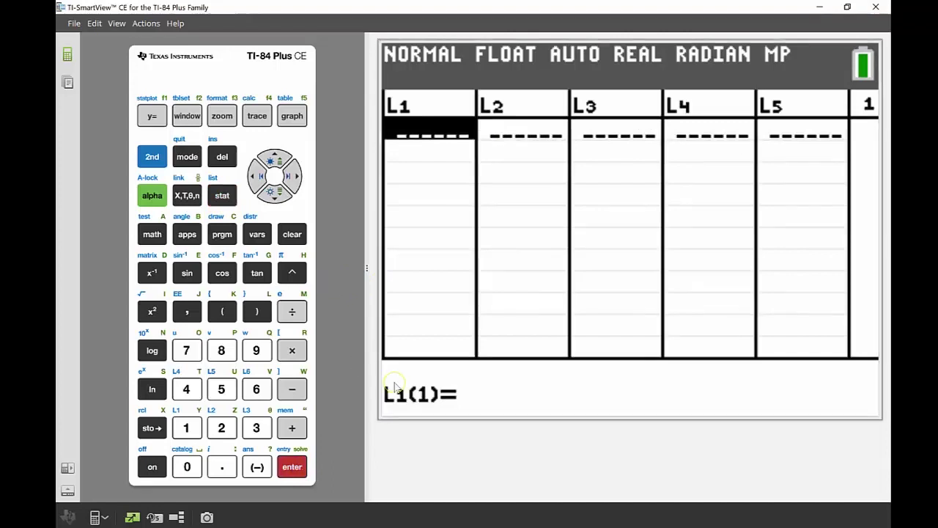
{"action": "type", "text": "29"}
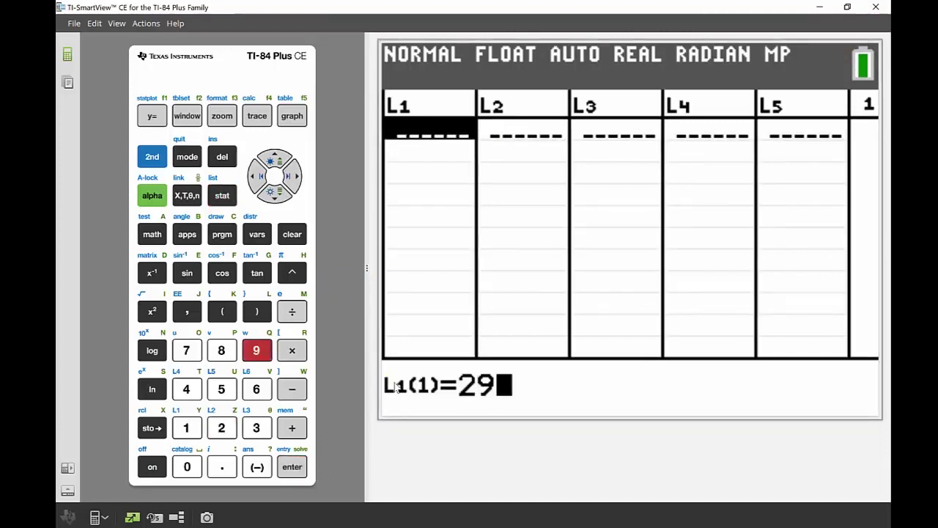
{"action": "key", "text": "Return"}
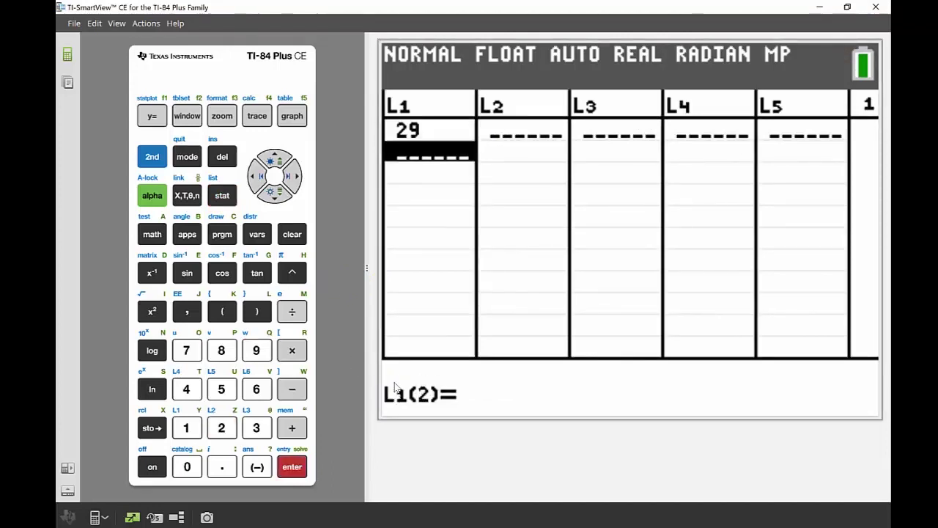
{"action": "type", "text": "23"}
{"action": "key", "text": "Return"}
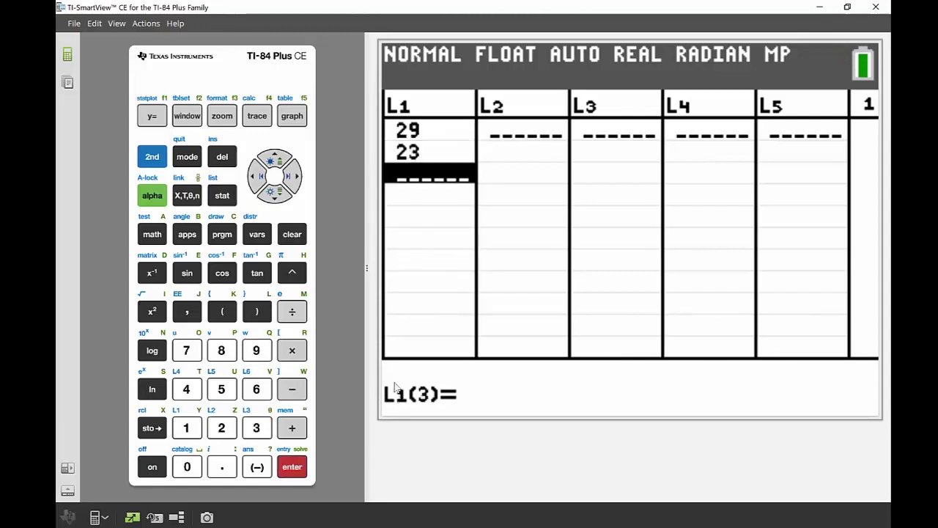
{"action": "type", "text": "26"}
{"action": "key", "text": "Return"}
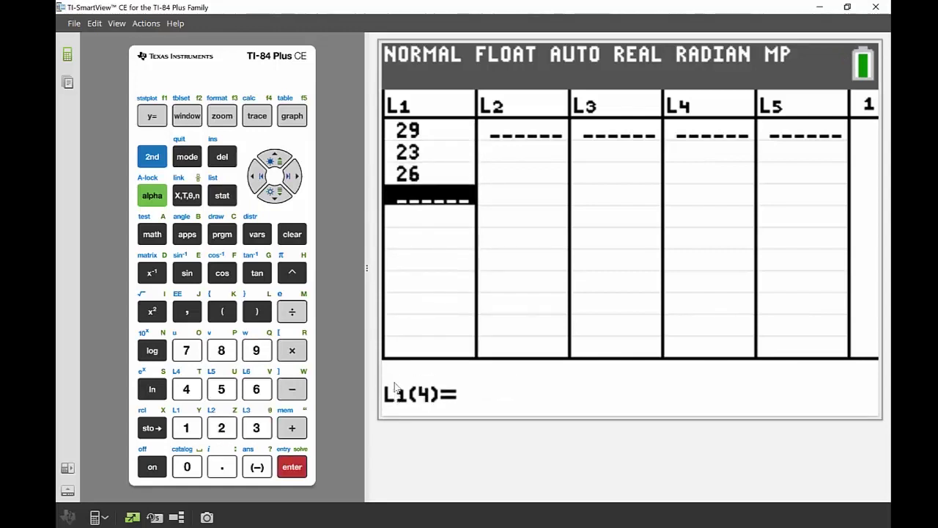
Enter the remaining temperatures 24, 32, 35 and 19 into L1.
{"action": "type", "text": "24"}
{"action": "key", "text": "Return"}
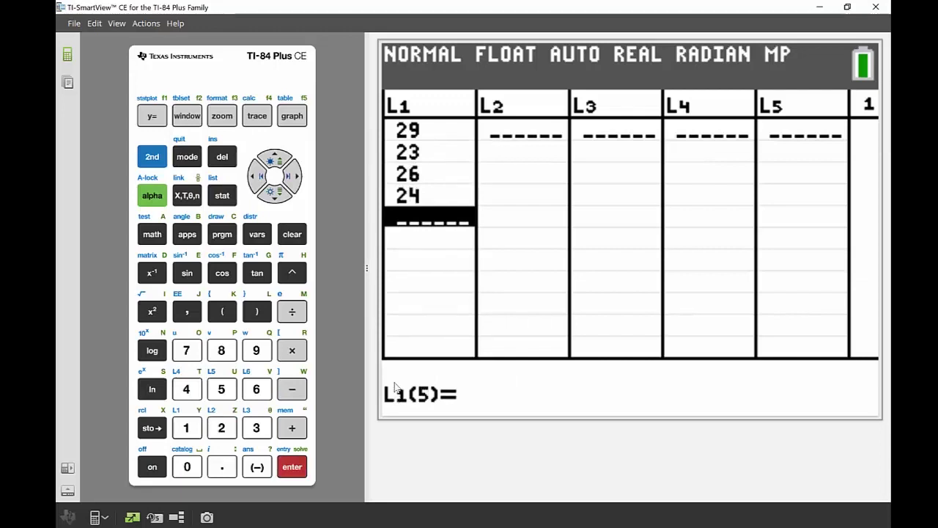
{"action": "type", "text": "32"}
{"action": "key", "text": "Return"}
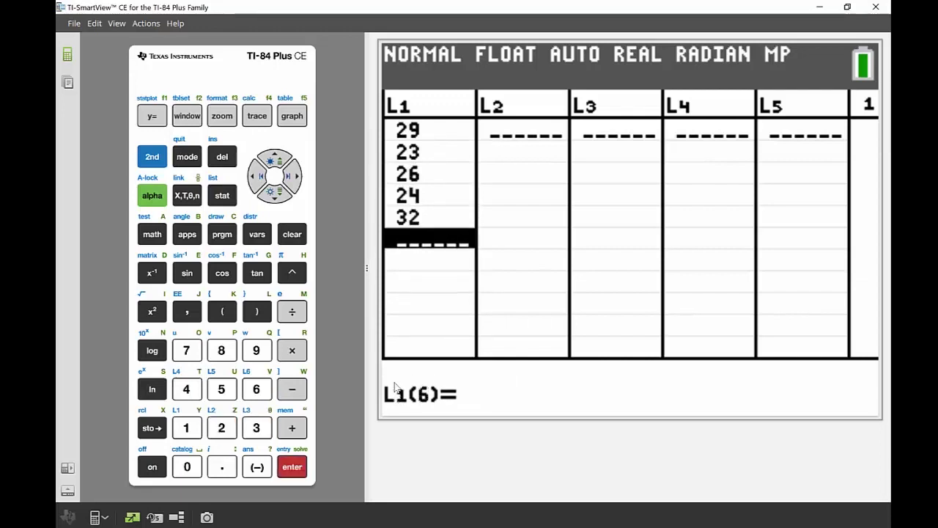
{"action": "type", "text": "35"}
{"action": "key", "text": "Return"}
{"action": "type", "text": "1"}
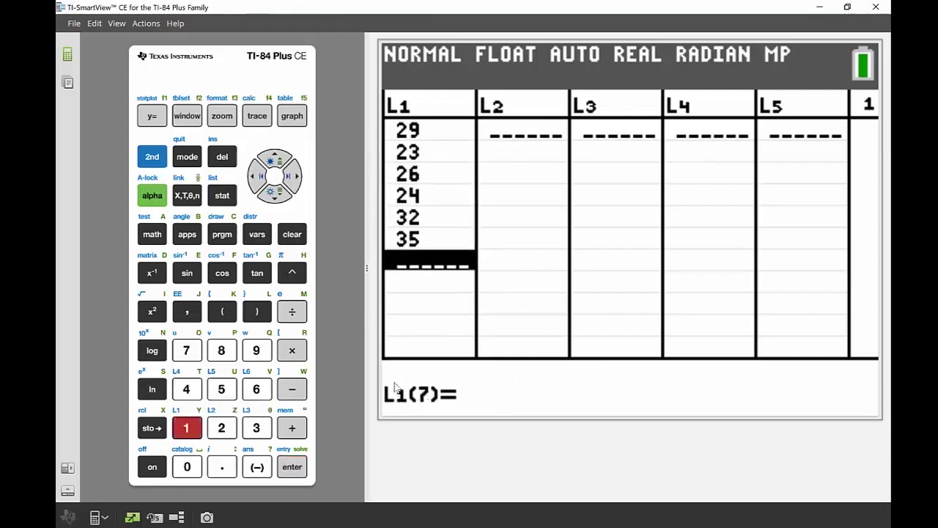
{"action": "type", "text": "9"}
{"action": "key", "text": "Return"}
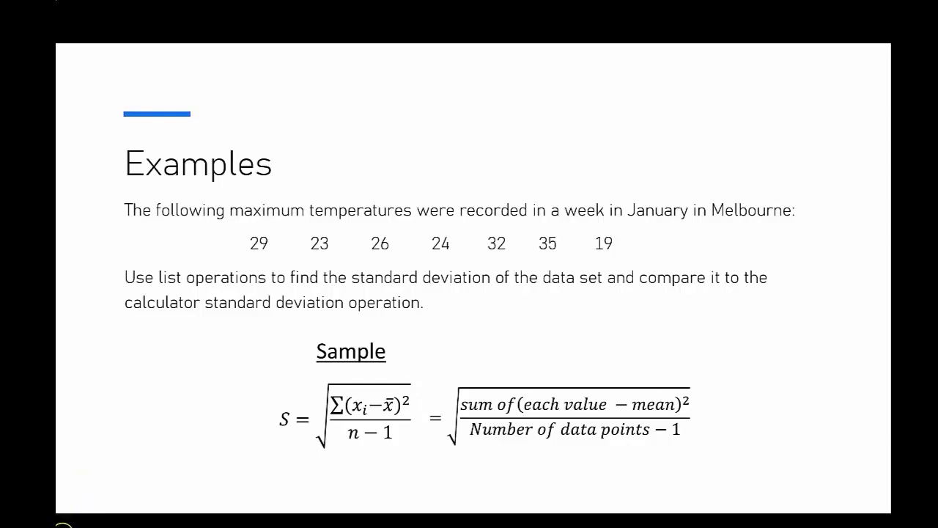
Return from the formula slide to the calculator's list editor holding L1.
{"action": "key", "text": "alt+Tab"}
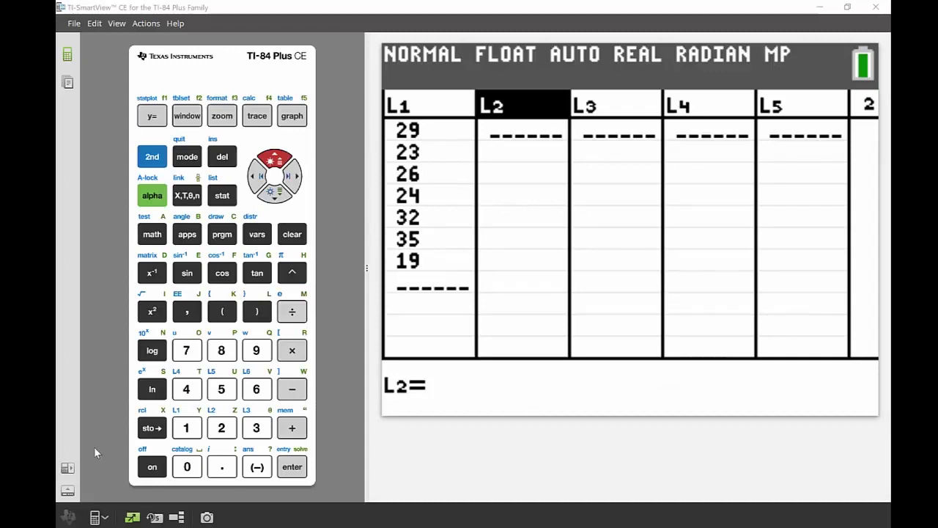
Start the L2 formula as L1 minus a value.
{"action": "left_click", "coordinate": [149, 158]}
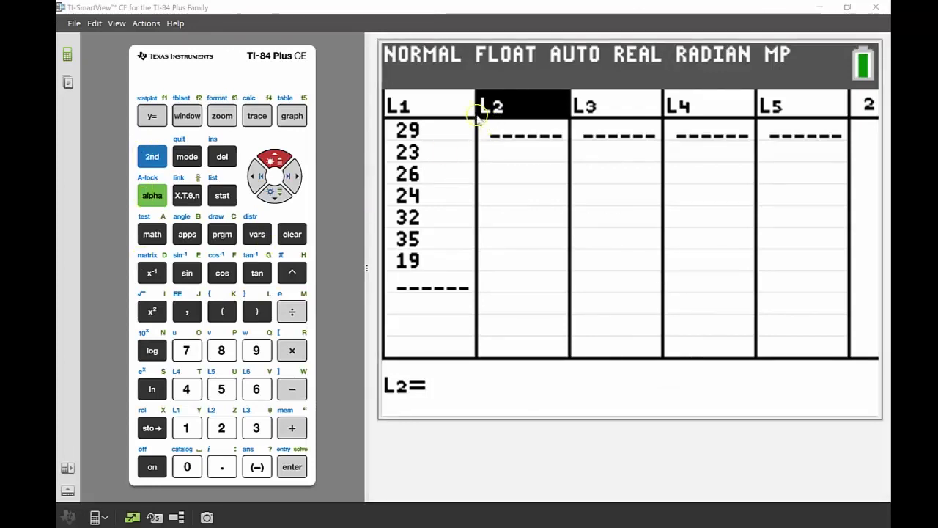
{"action": "left_click", "coordinate": [515, 112]}
{"action": "left_click", "coordinate": [152, 158]}
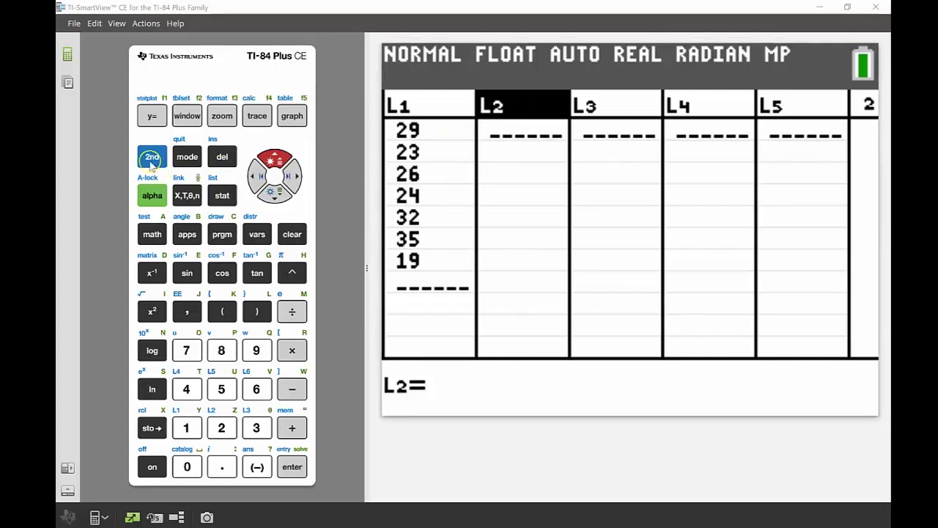
{"action": "left_click", "coordinate": [192, 429]}
{"action": "left_click", "coordinate": [294, 388]}
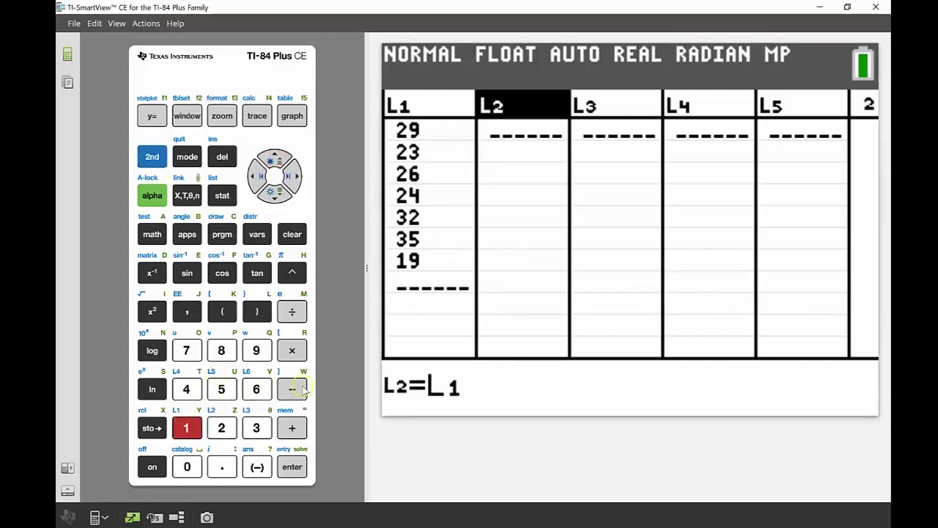
{"action": "left_click", "coordinate": [180, 197]}
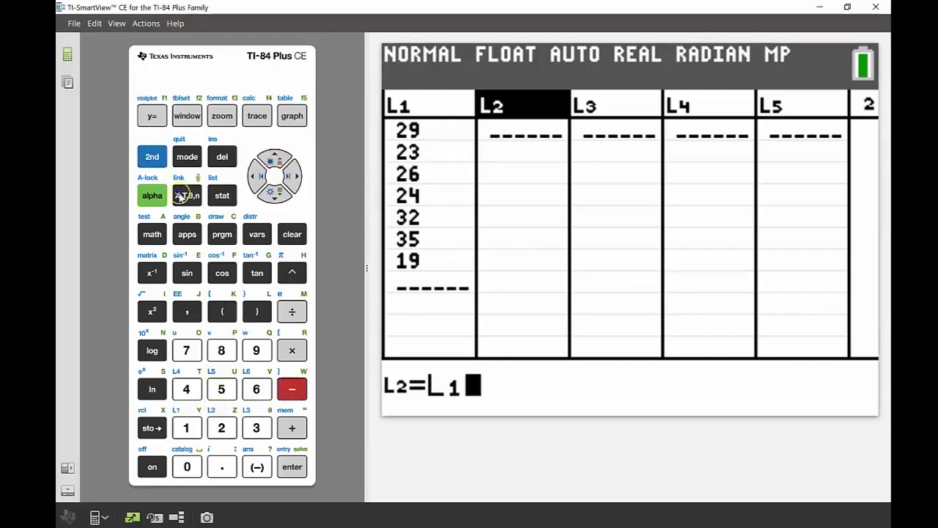
{"action": "left_click", "coordinate": [215, 204]}
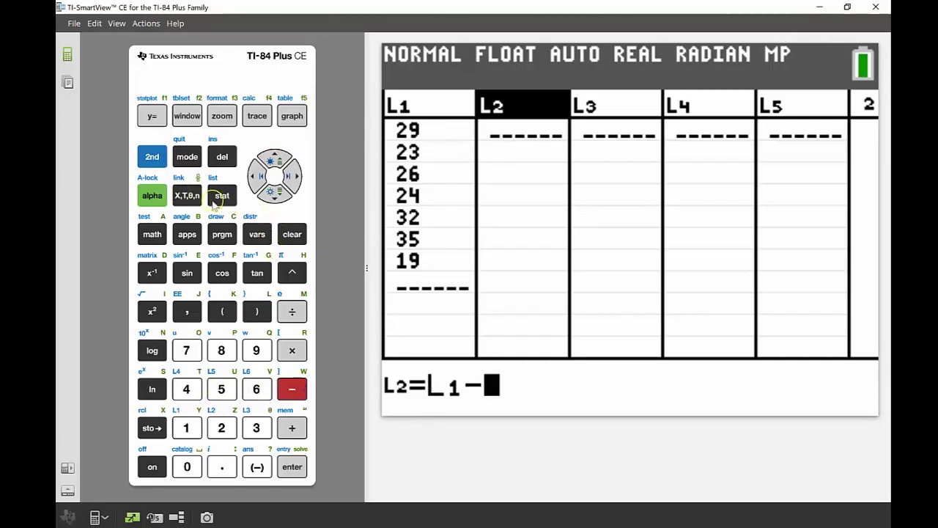
Complete L2 = L1 − mean(L1), giving deviations like 2.1429 and −7.857.
{"action": "left_click", "coordinate": [153, 161]}
{"action": "left_click", "coordinate": [222, 197]}
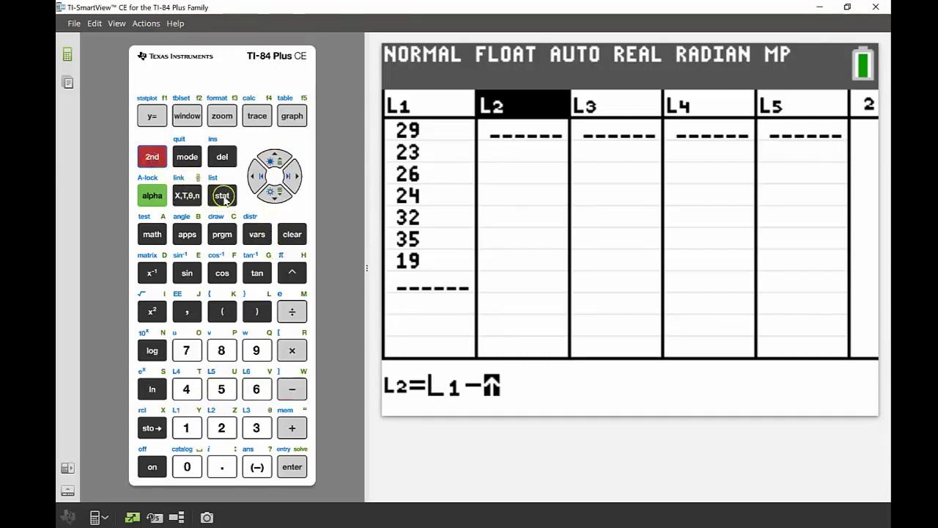
{"action": "left_click", "coordinate": [297, 178]}
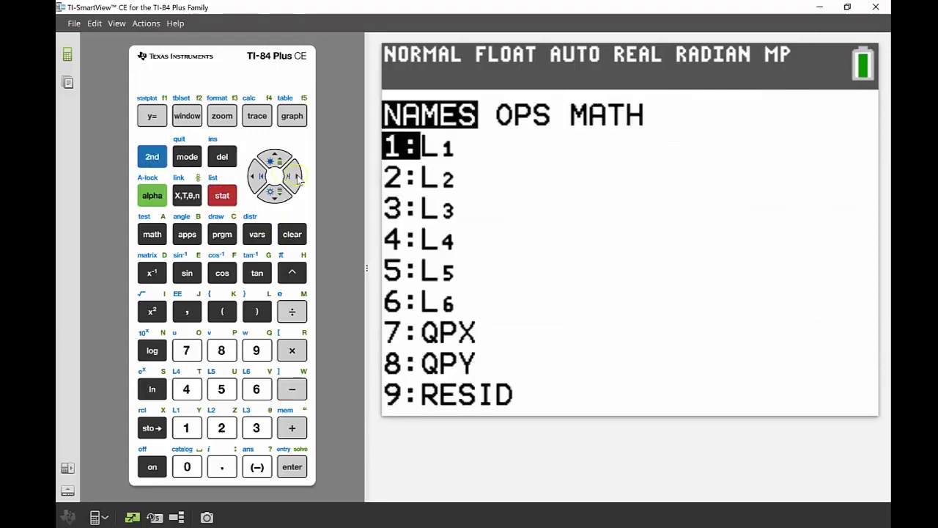
{"action": "left_click", "coordinate": [297, 177]}
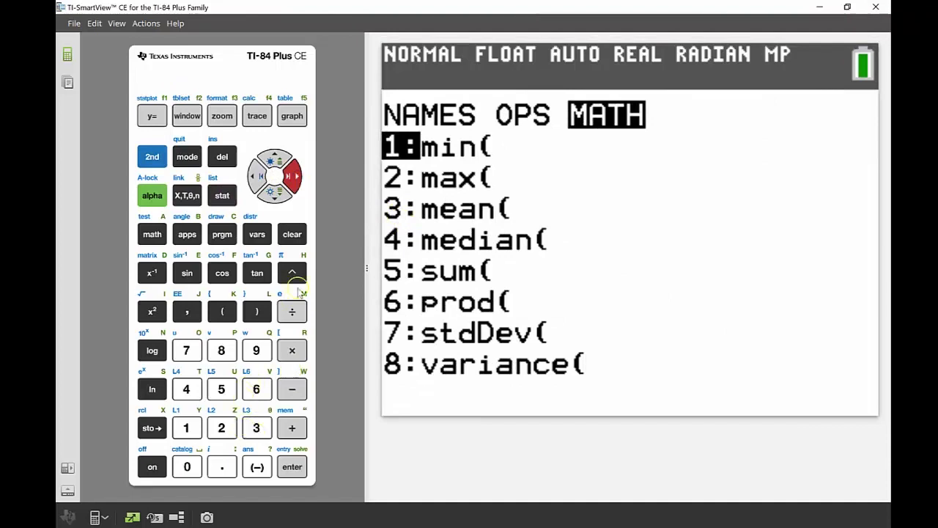
{"action": "left_click", "coordinate": [275, 194]}
{"action": "left_click", "coordinate": [275, 194]}
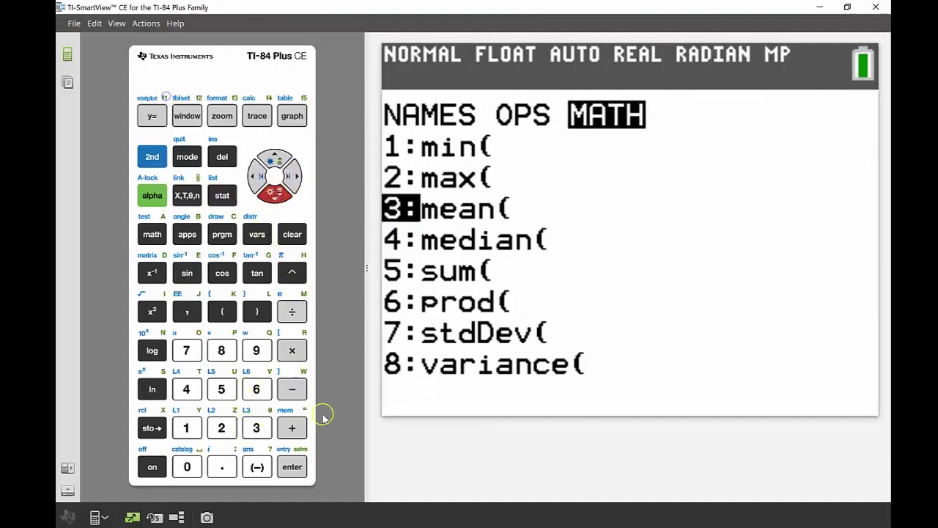
{"action": "left_click", "coordinate": [291, 467]}
{"action": "left_click", "coordinate": [151, 157]}
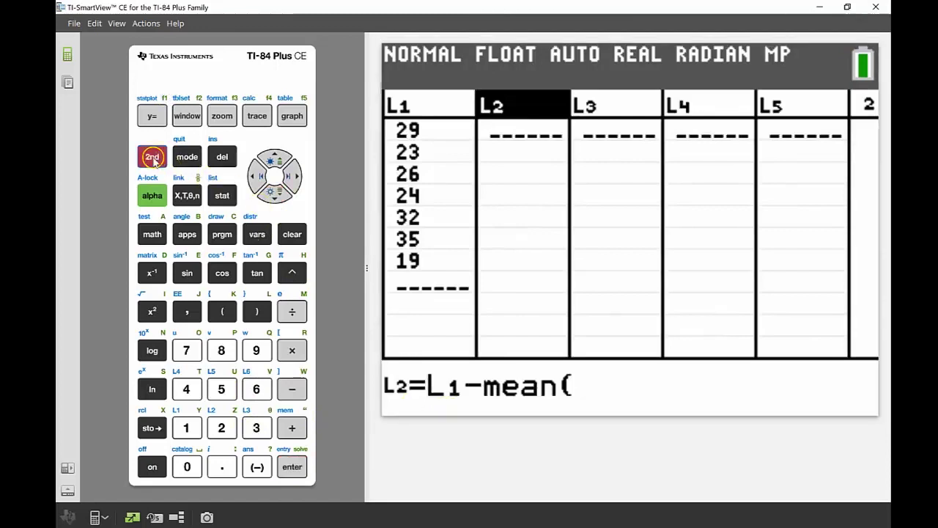
{"action": "left_click", "coordinate": [186, 428]}
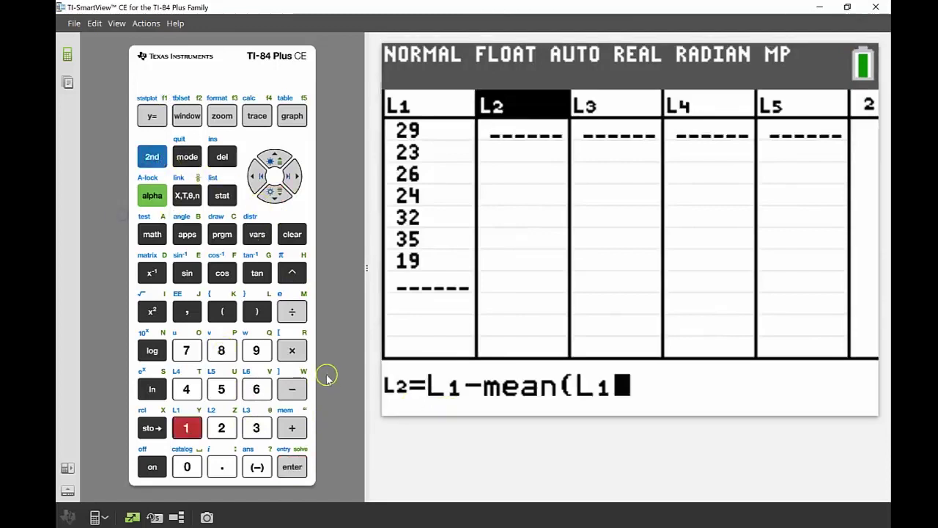
{"action": "left_click", "coordinate": [257, 316]}
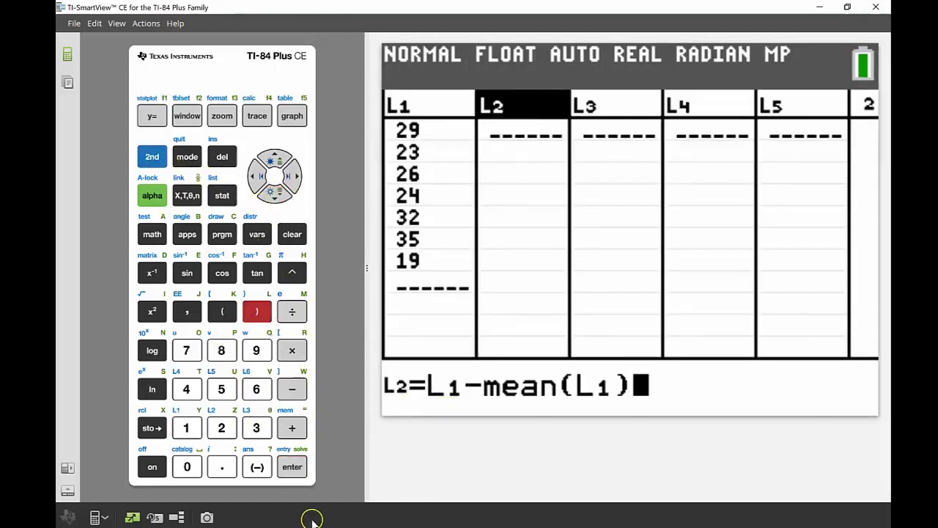
{"action": "left_click", "coordinate": [293, 469]}
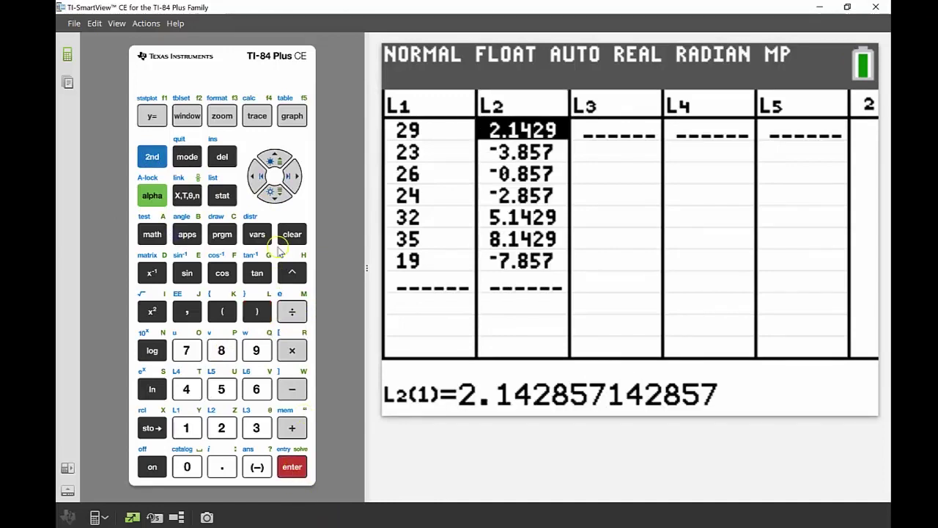
{"action": "left_click", "coordinate": [296, 176]}
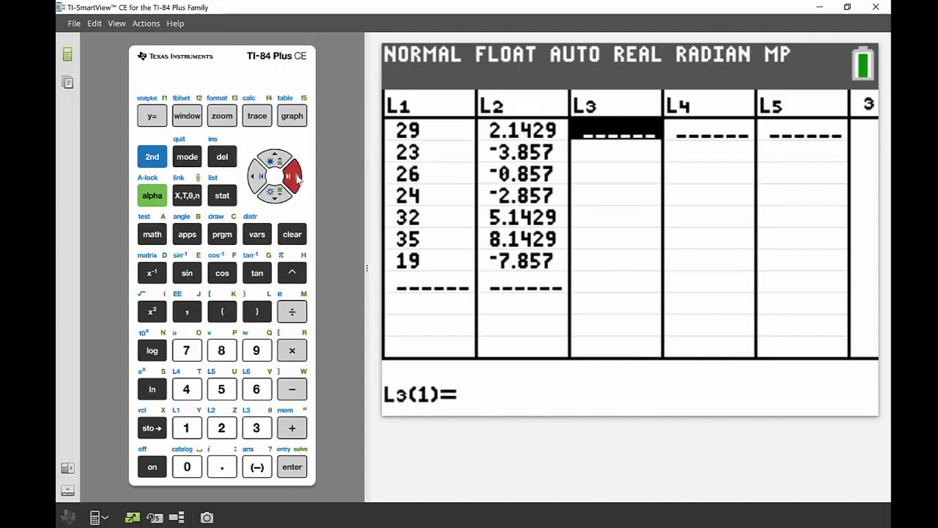
Define L3 as L2², giving squared deviations such as 4.5918 and 66.306.
{"action": "left_click", "coordinate": [278, 163]}
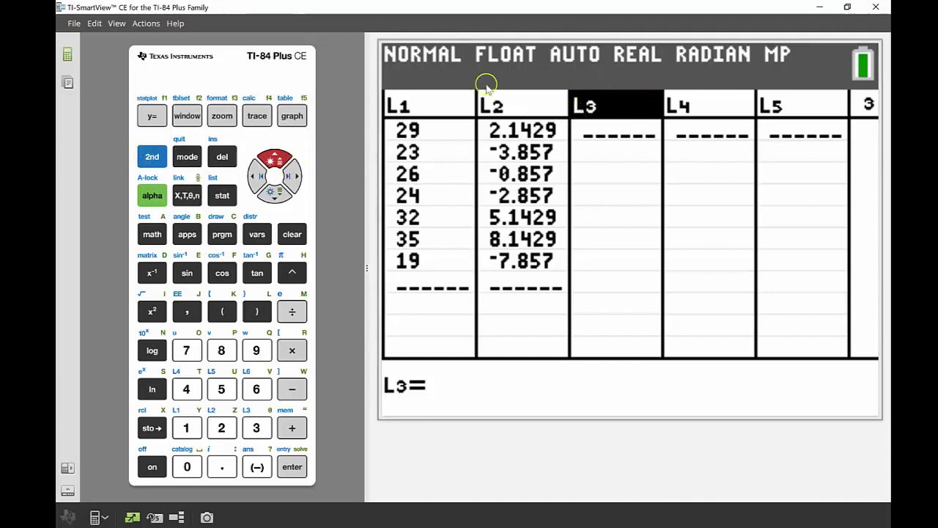
{"action": "left_click", "coordinate": [153, 157]}
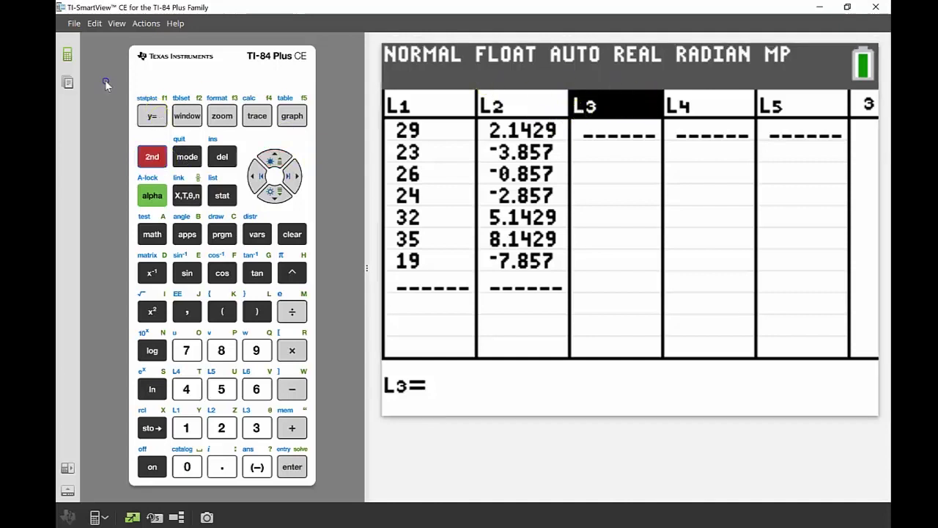
{"action": "left_click", "coordinate": [222, 430]}
{"action": "left_click", "coordinate": [153, 312]}
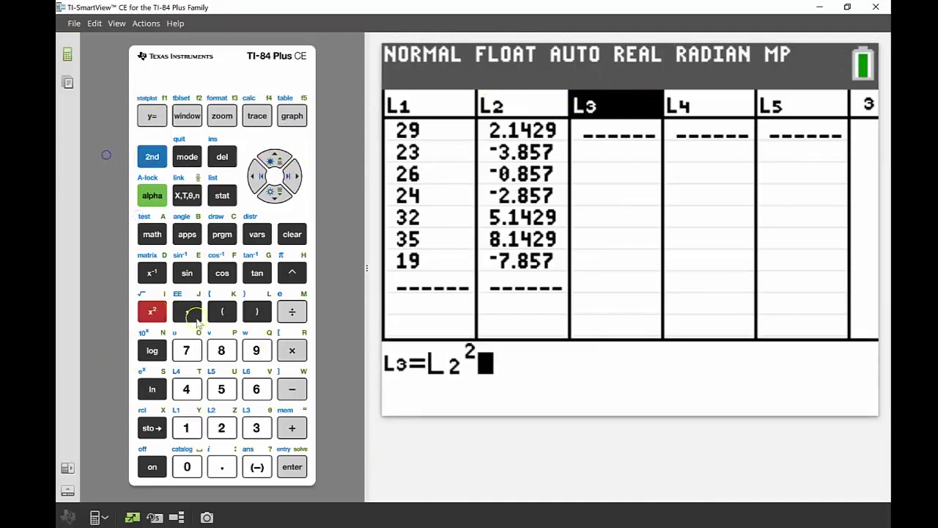
{"action": "left_click", "coordinate": [296, 472]}
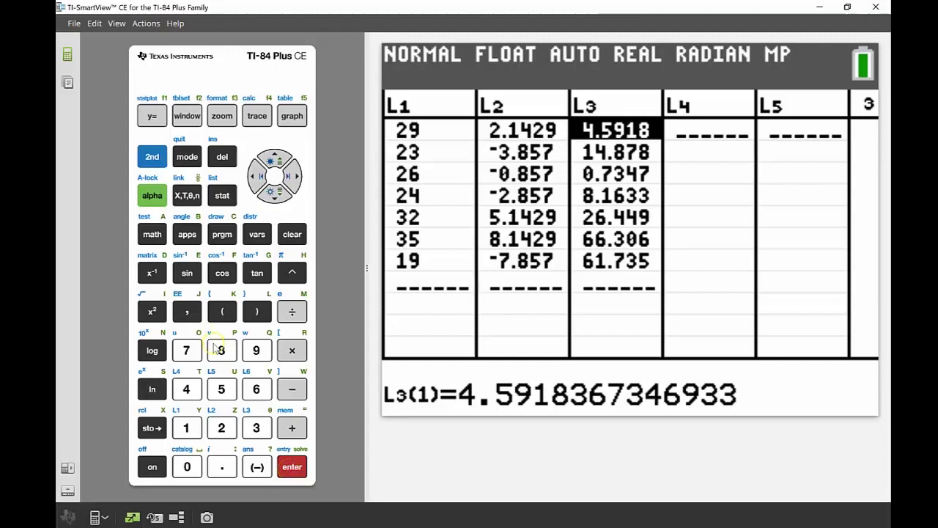
{"action": "left_click", "coordinate": [150, 157]}
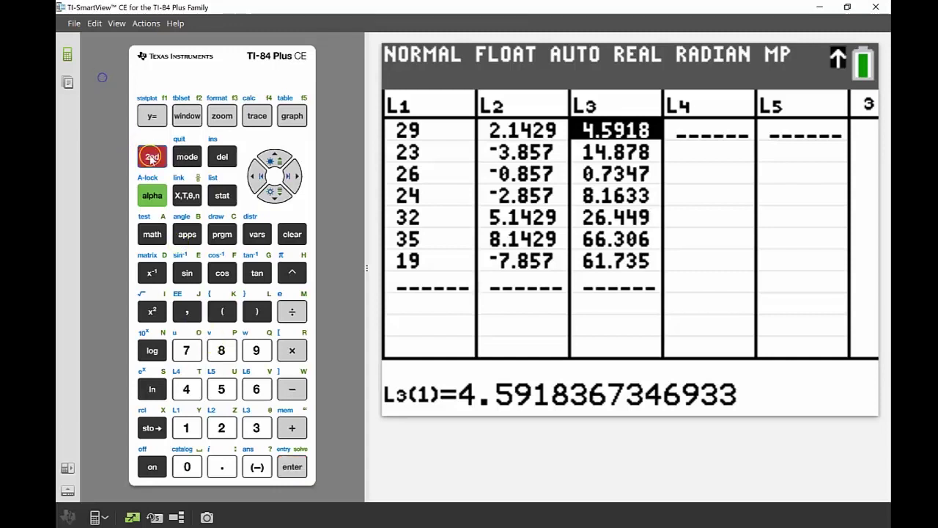
{"action": "left_click", "coordinate": [185, 159]}
On the home screen, evaluate sum(L3) from the LIST MATH menu, giving 182.8571429.
{"action": "left_click", "coordinate": [187, 159]}
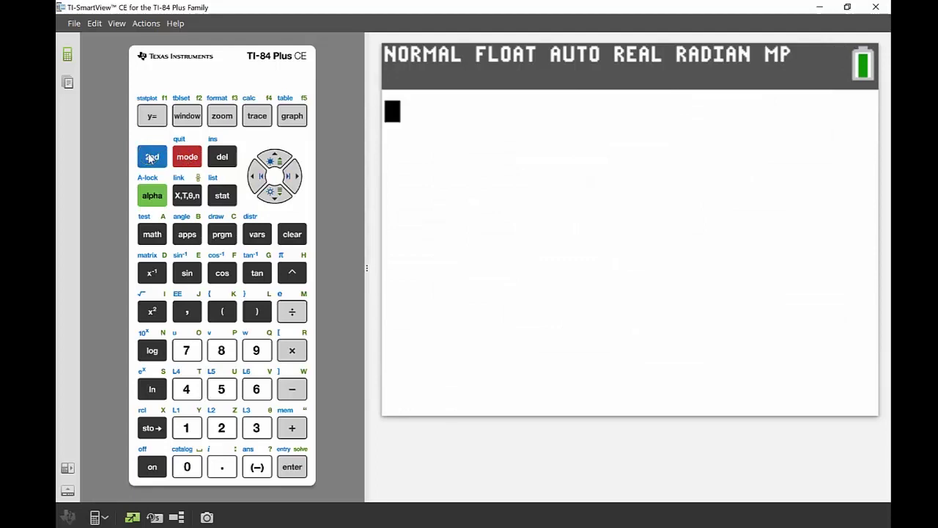
{"action": "left_click", "coordinate": [151, 159]}
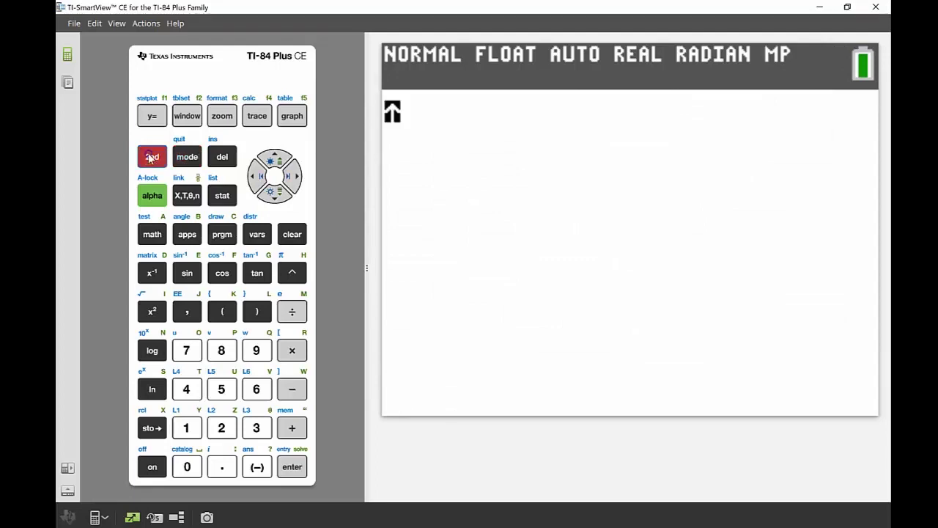
{"action": "left_click", "coordinate": [222, 195]}
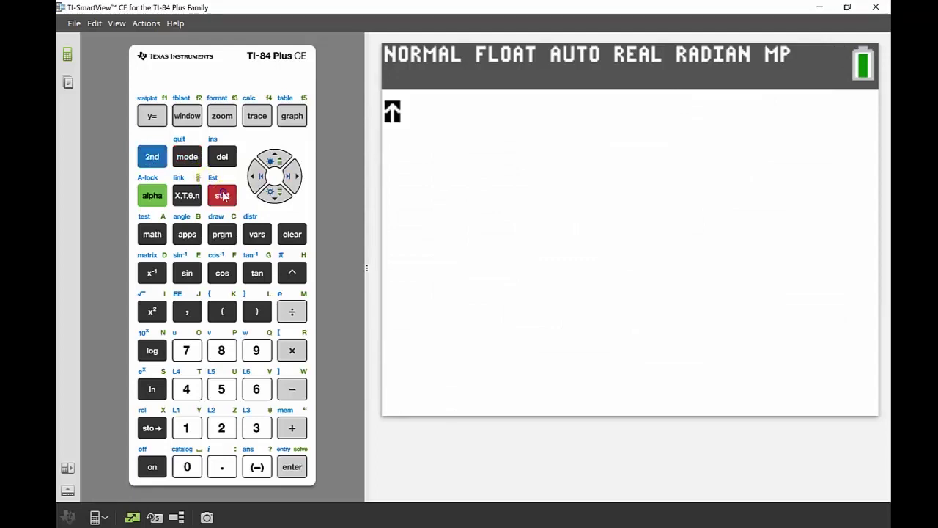
{"action": "left_click", "coordinate": [291, 176]}
{"action": "left_click", "coordinate": [291, 178]}
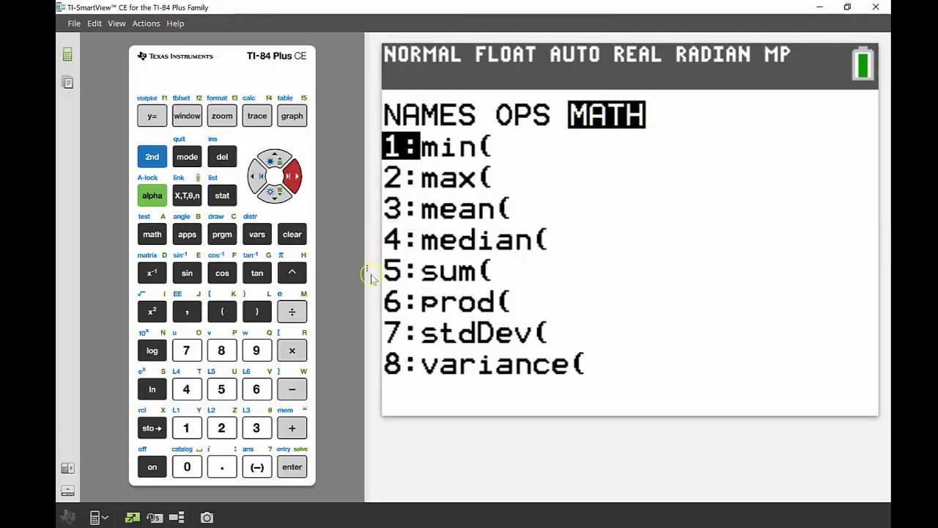
{"action": "left_click", "coordinate": [222, 388]}
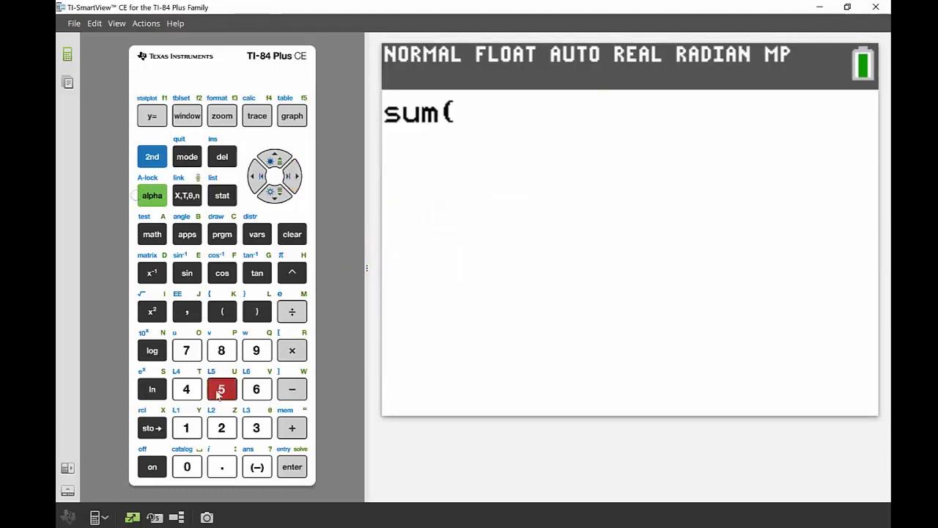
{"action": "left_click", "coordinate": [152, 157]}
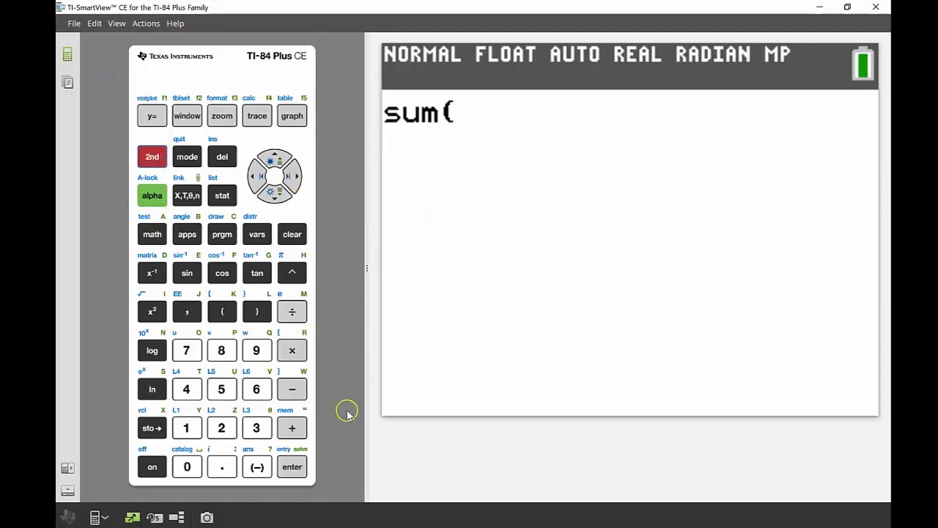
{"action": "left_click", "coordinate": [265, 433]}
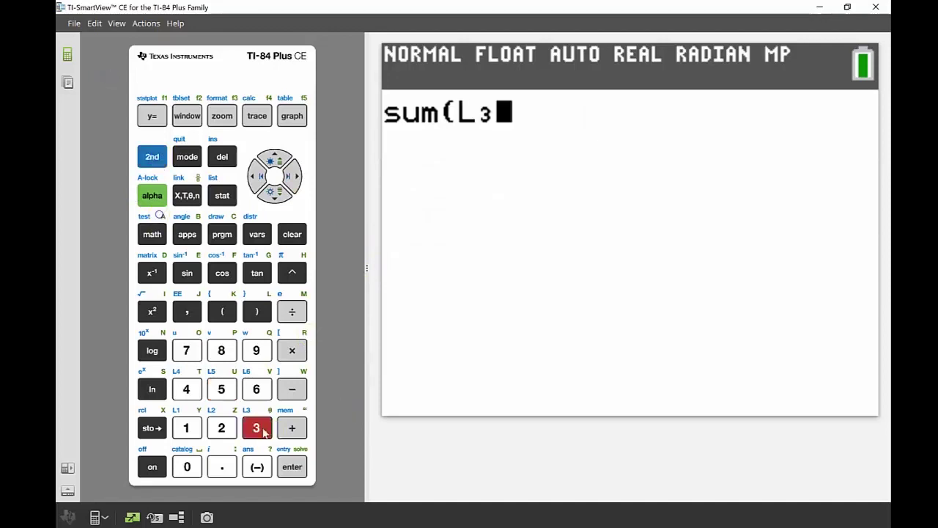
{"action": "left_click", "coordinate": [260, 312]}
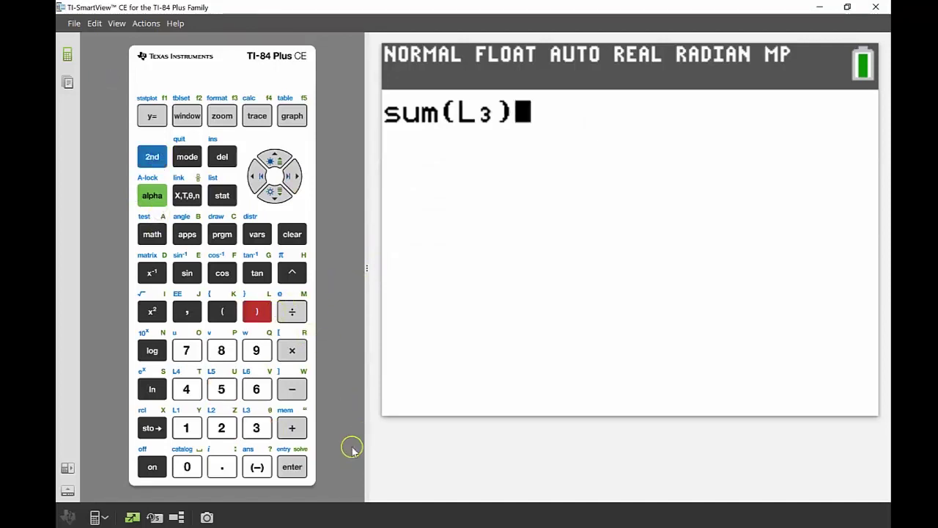
{"action": "left_click", "coordinate": [287, 467]}
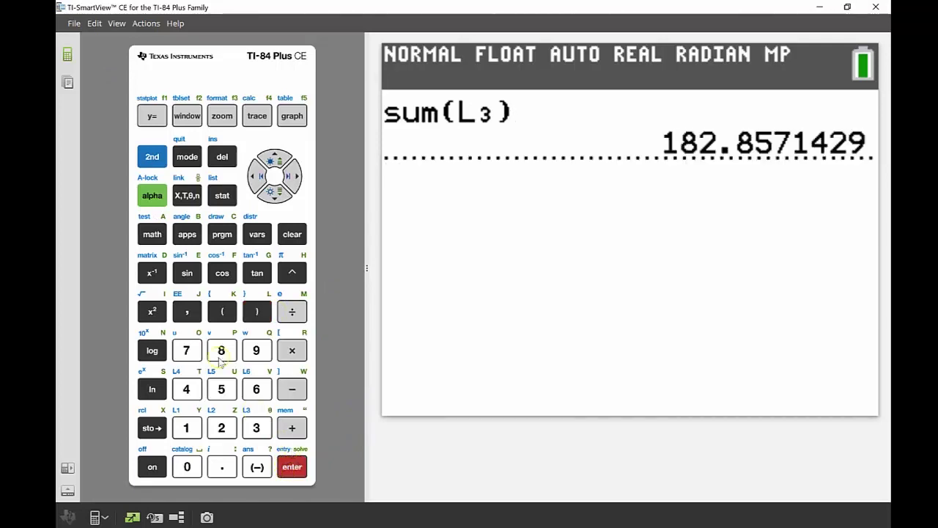
Divide the answer by (7−1) to get the variance 30.47619048.
{"action": "left_click", "coordinate": [291, 311]}
{"action": "left_click", "coordinate": [229, 315]}
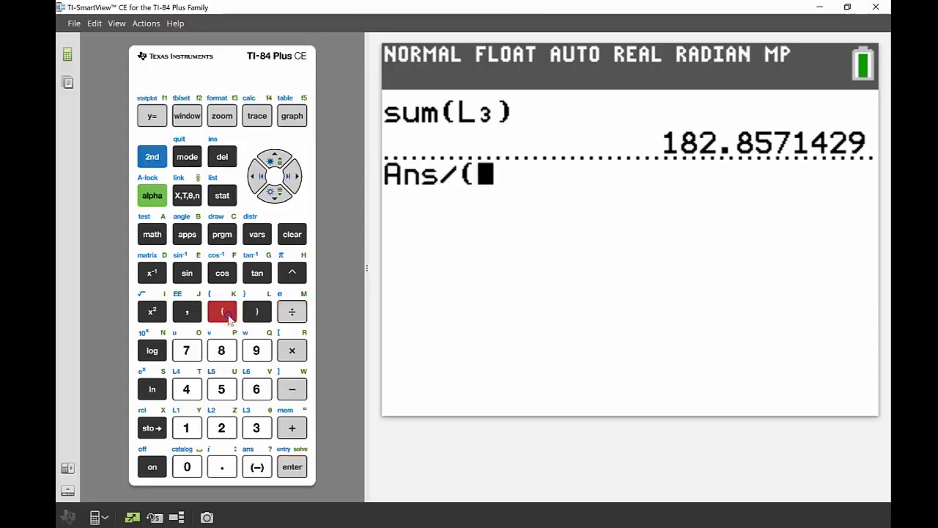
{"action": "left_click", "coordinate": [187, 351]}
{"action": "left_click", "coordinate": [292, 389]}
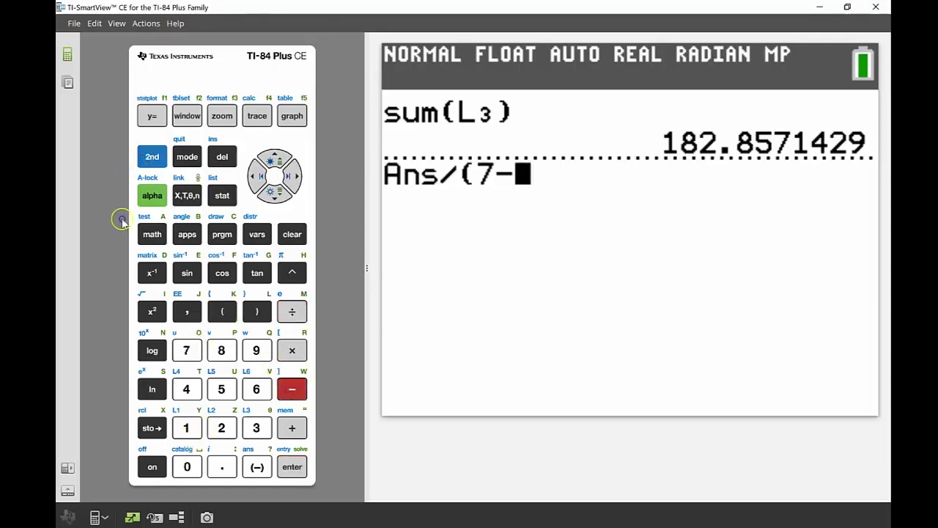
{"action": "left_click", "coordinate": [186, 428]}
{"action": "left_click", "coordinate": [257, 311]}
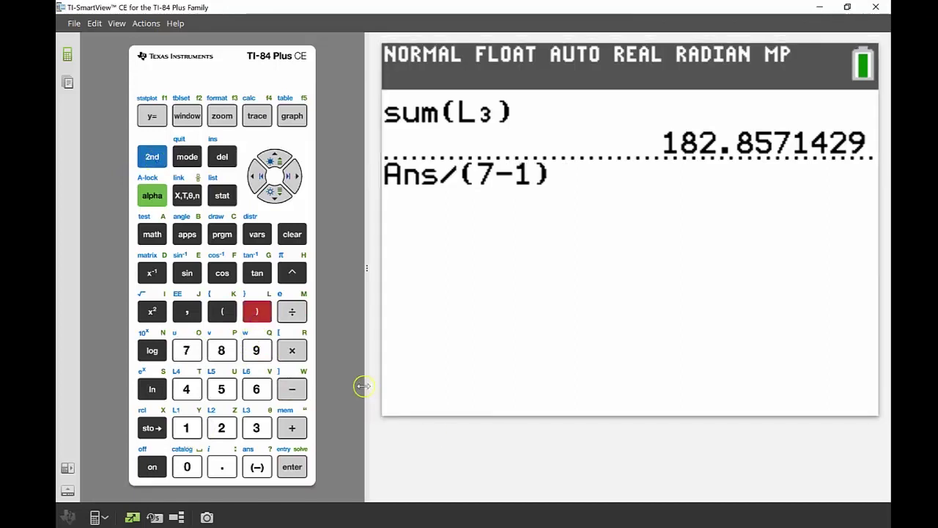
{"action": "left_click", "coordinate": [299, 465]}
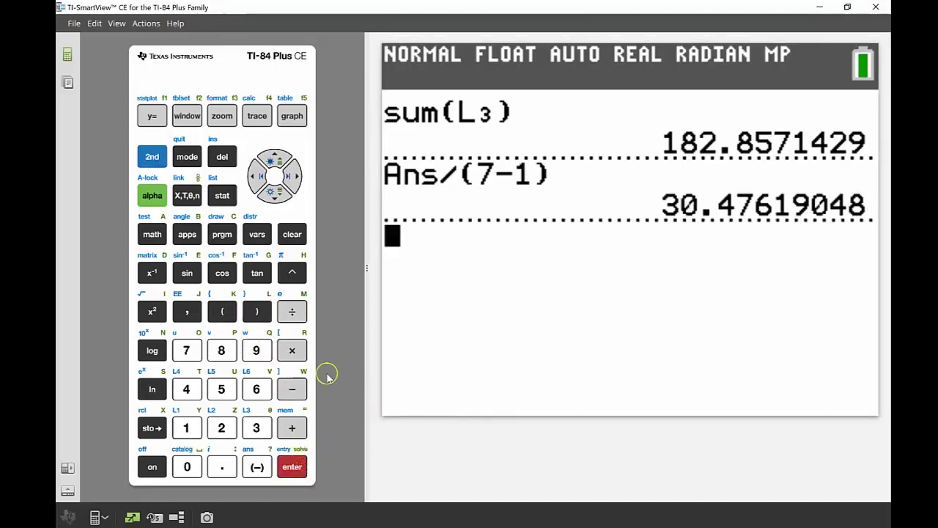
Take √Ans to get the standard deviation 5.520524475.
{"action": "left_click", "coordinate": [151, 156]}
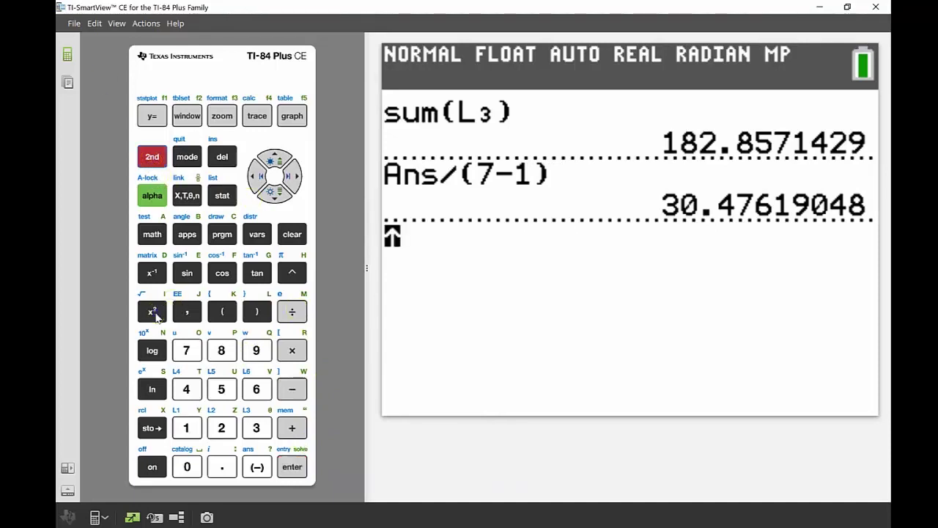
{"action": "left_click", "coordinate": [152, 311]}
{"action": "left_click", "coordinate": [152, 156]}
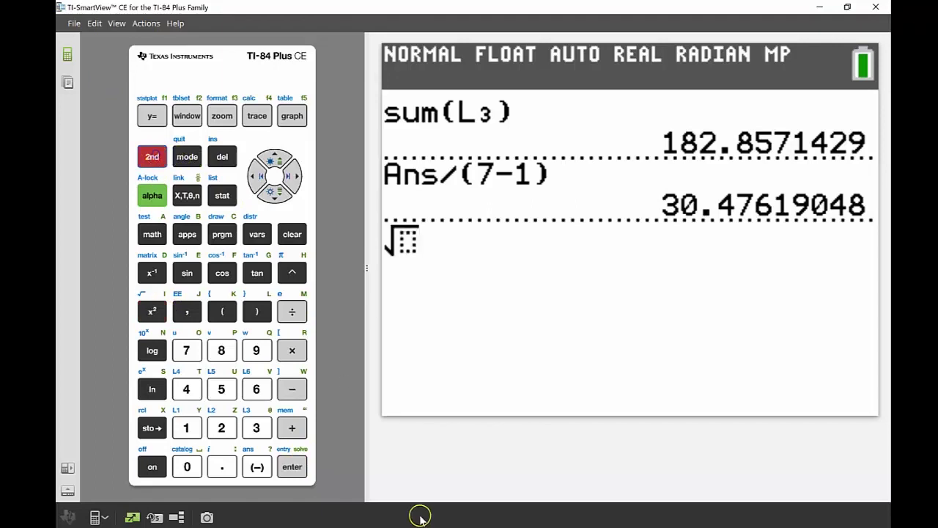
{"action": "left_click", "coordinate": [262, 473]}
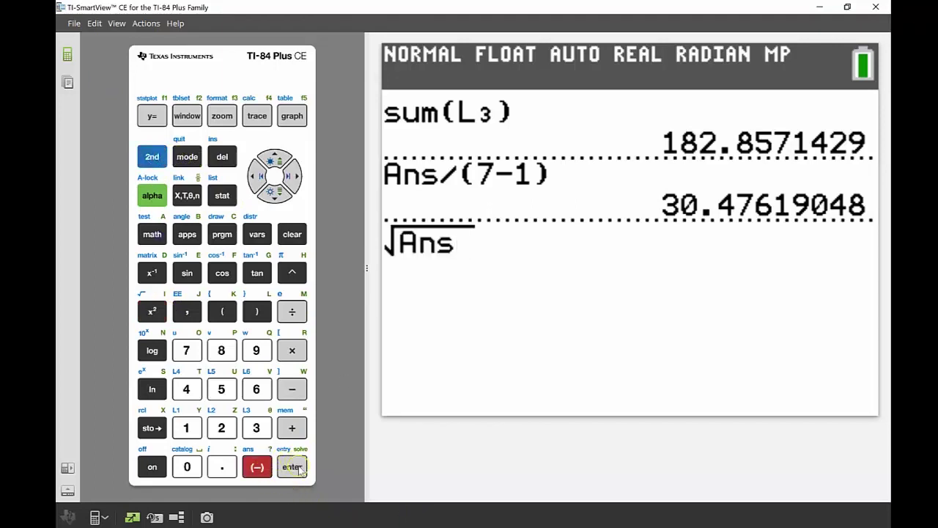
{"action": "left_click", "coordinate": [292, 467]}
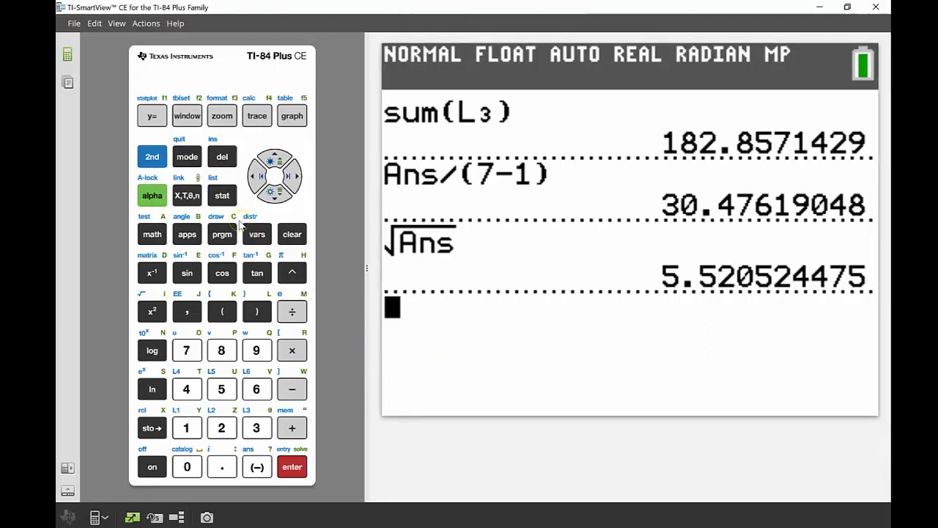
Evaluate stdDev(L1) from the LIST MATH menu, confirming 5.520524475.
{"action": "left_click", "coordinate": [154, 161]}
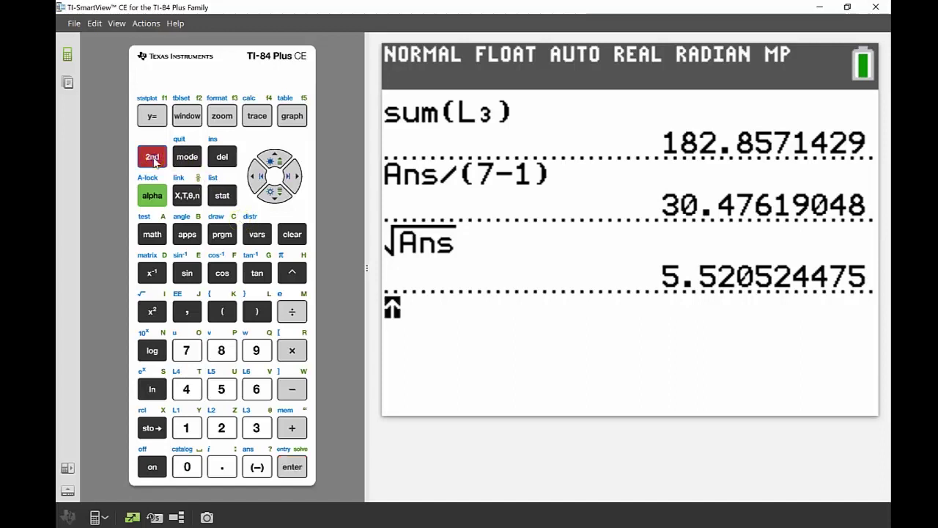
{"action": "left_click", "coordinate": [225, 198]}
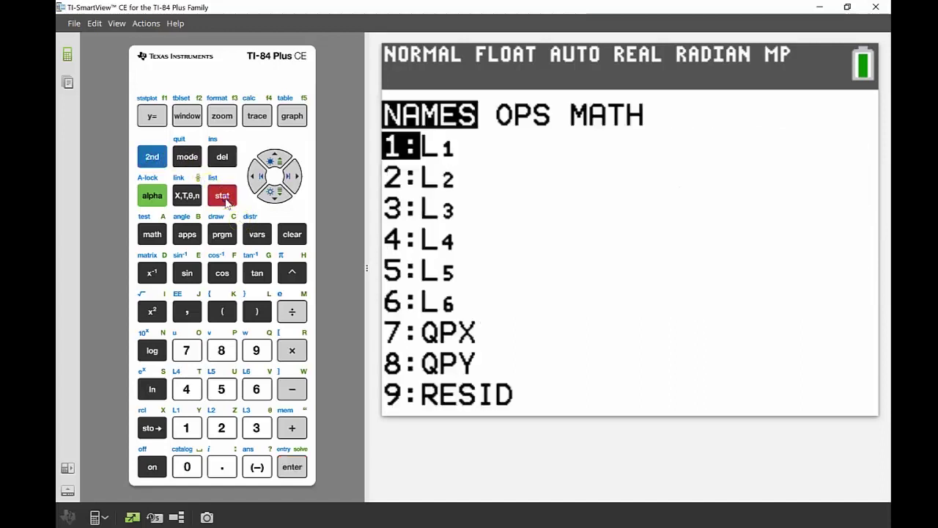
{"action": "left_click", "coordinate": [292, 178]}
{"action": "left_click", "coordinate": [292, 178]}
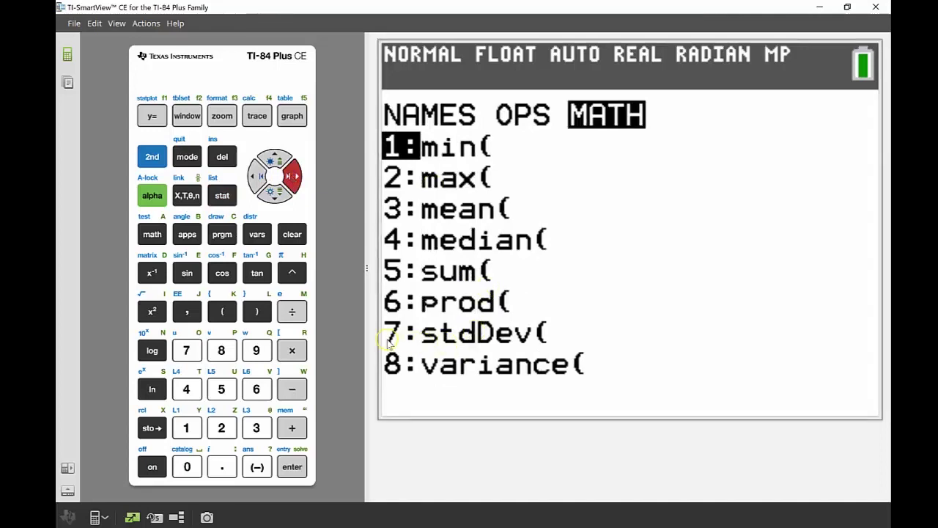
{"action": "left_click", "coordinate": [187, 352]}
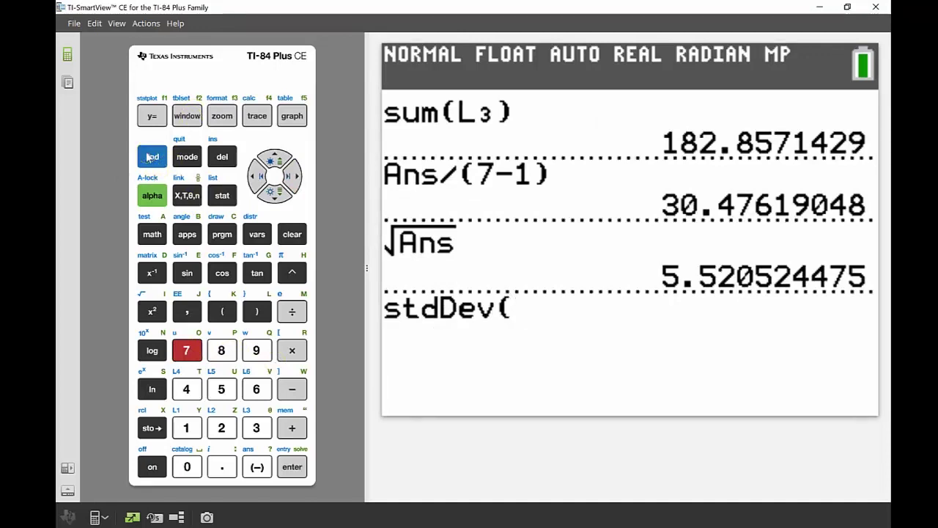
{"action": "left_click", "coordinate": [149, 157]}
{"action": "key", "text": "Return"}
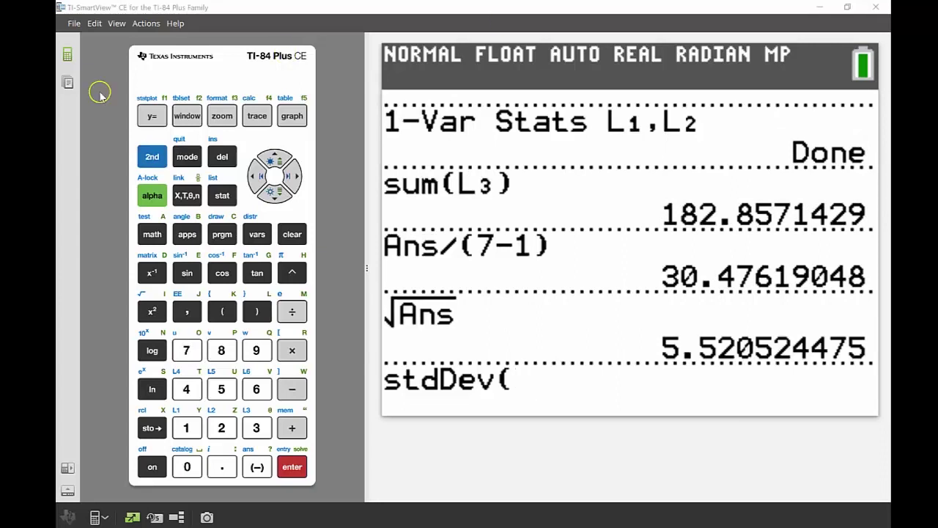
{"action": "left_click", "coordinate": [151, 157]}
{"action": "key", "text": "1"}
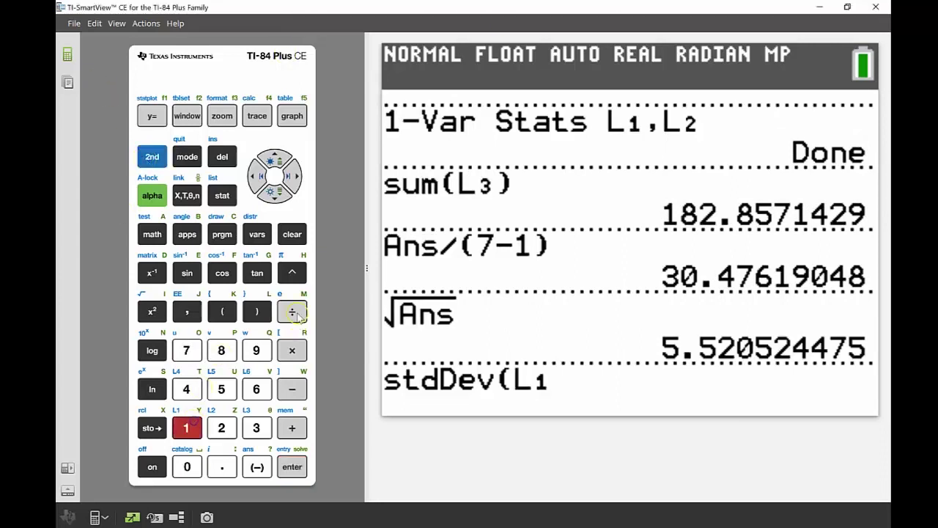
{"action": "key", "text": "parenright"}
{"action": "left_click", "coordinate": [281, 467]}
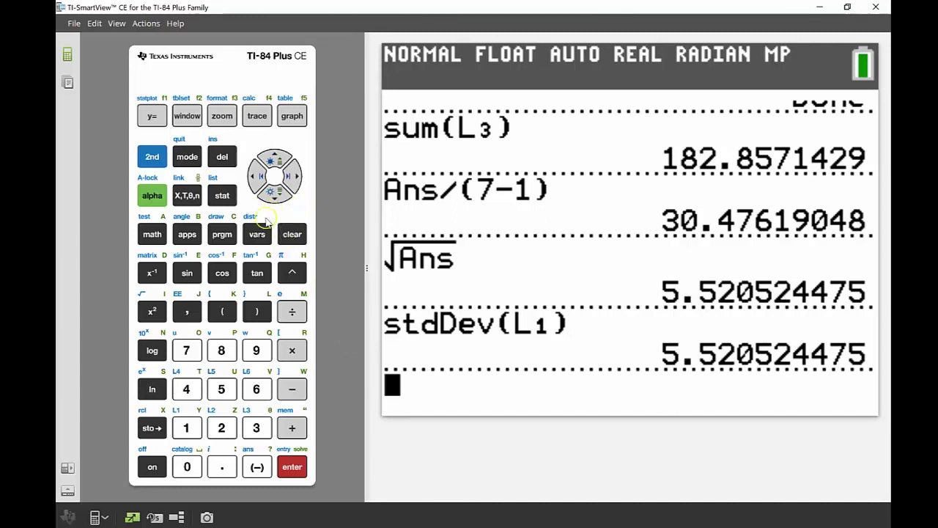
Browse the LIST OPS and MATH menus showing min, max, mean, median, sum, prod, stdDev, variance.
{"action": "left_click", "coordinate": [163, 158]}
{"action": "left_click", "coordinate": [222, 196]}
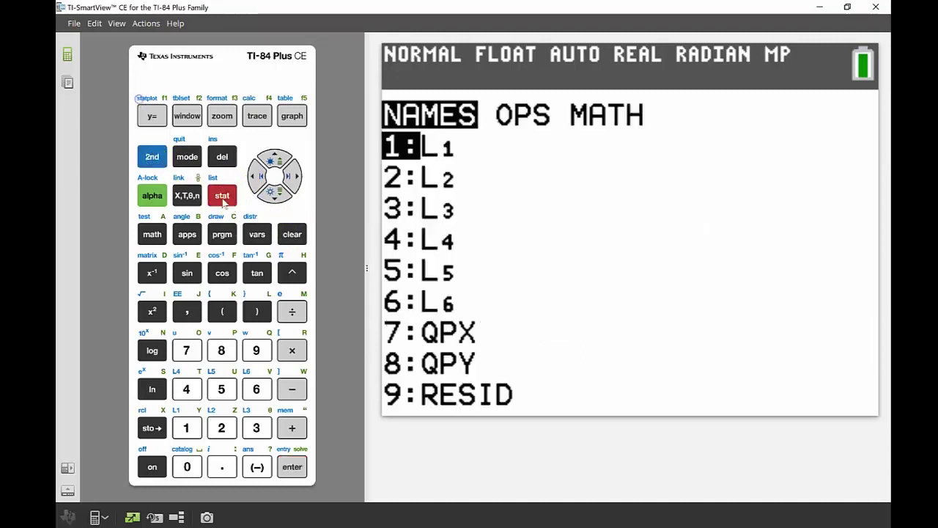
{"action": "key", "text": "Right"}
{"action": "key", "text": "Right"}
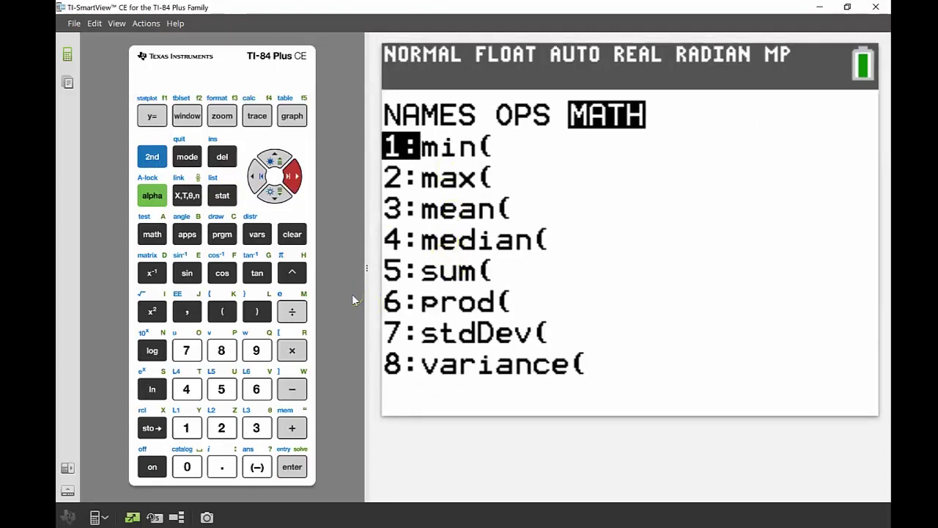
{"action": "key", "text": "Left"}
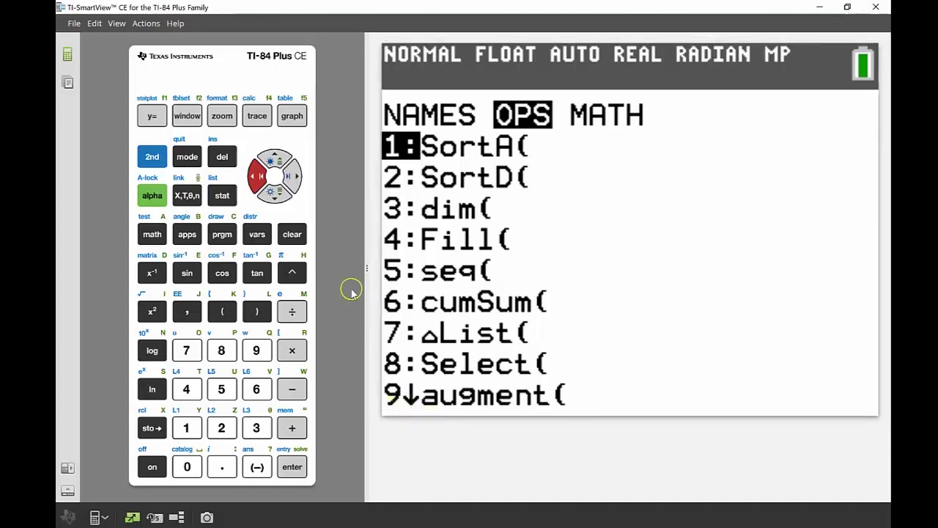
{"action": "key", "text": "Right"}
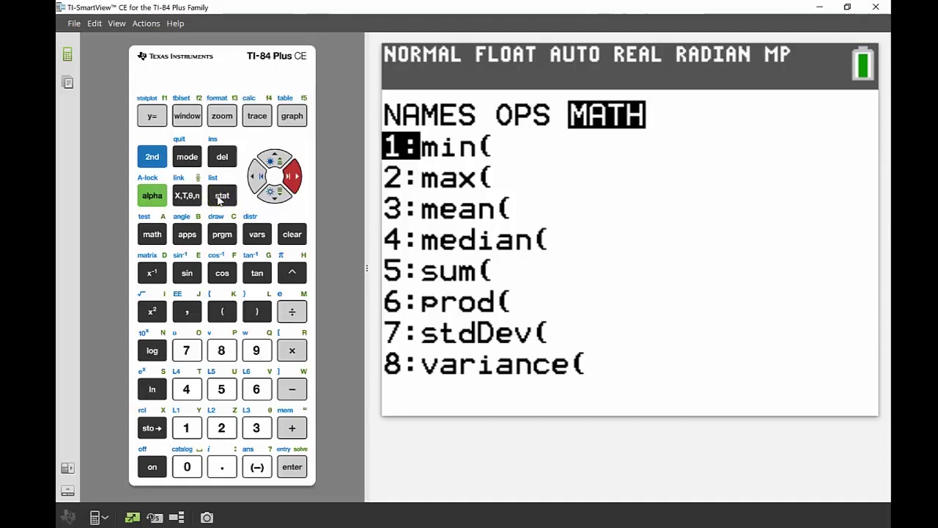
{"action": "left_click", "coordinate": [226, 195]}
Set up 1-Var Stats on L1 with FreqList cleared, ready to Calculate.
{"action": "left_click", "coordinate": [219, 197]}
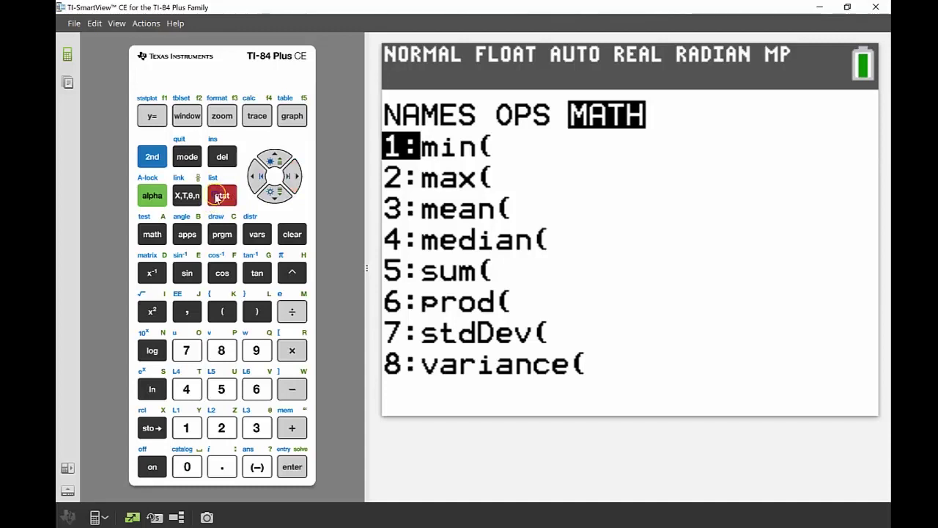
{"action": "left_click", "coordinate": [296, 174]}
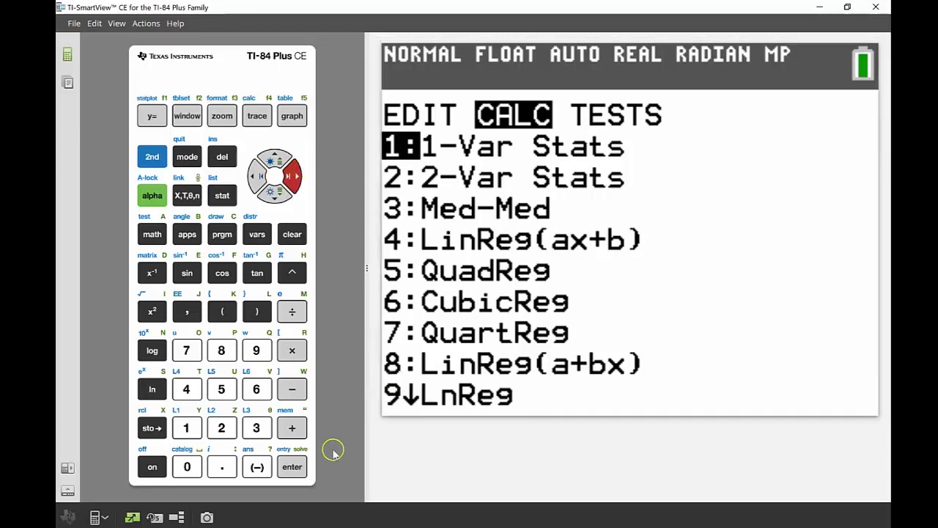
{"action": "left_click", "coordinate": [297, 468]}
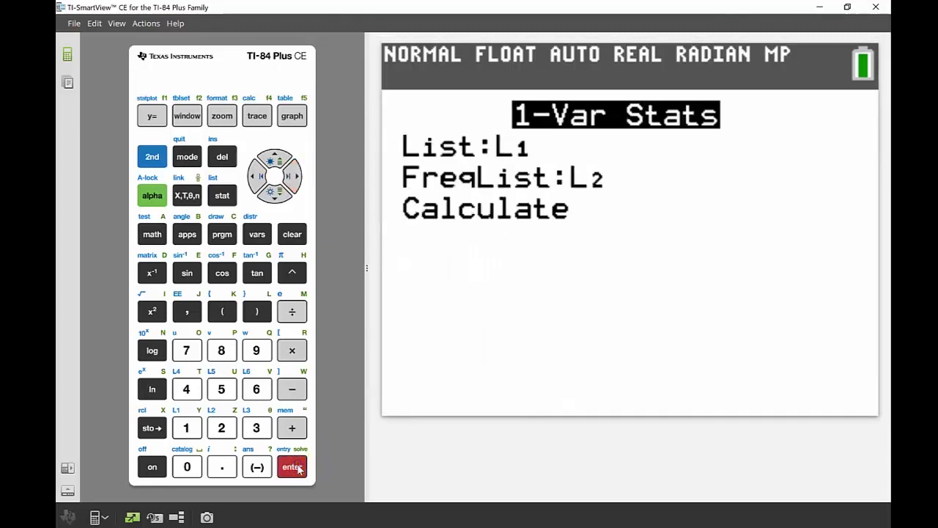
{"action": "left_click", "coordinate": [270, 198]}
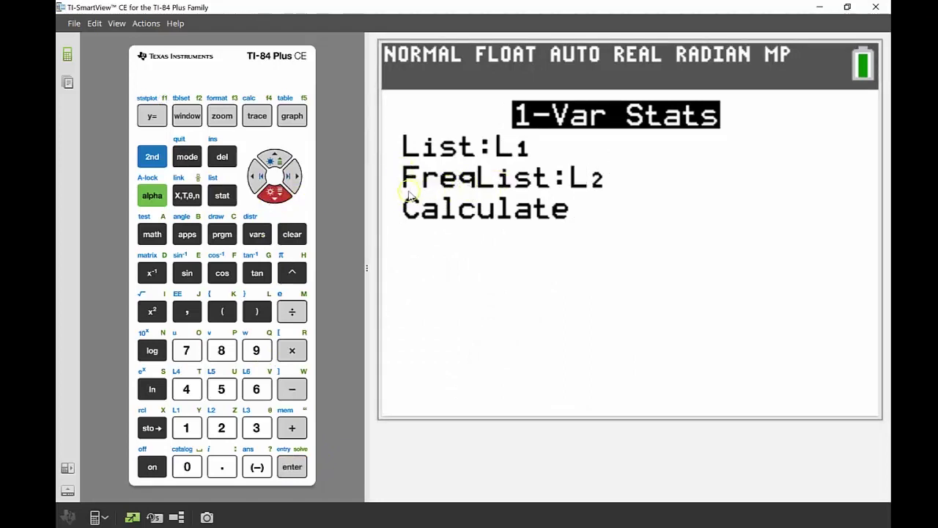
{"action": "key", "text": "Delete"}
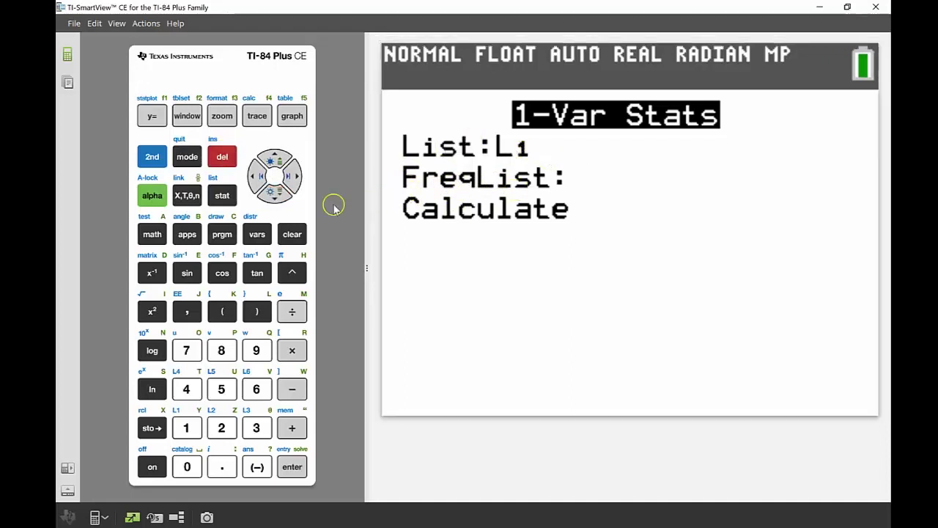
{"action": "key", "text": "Down"}
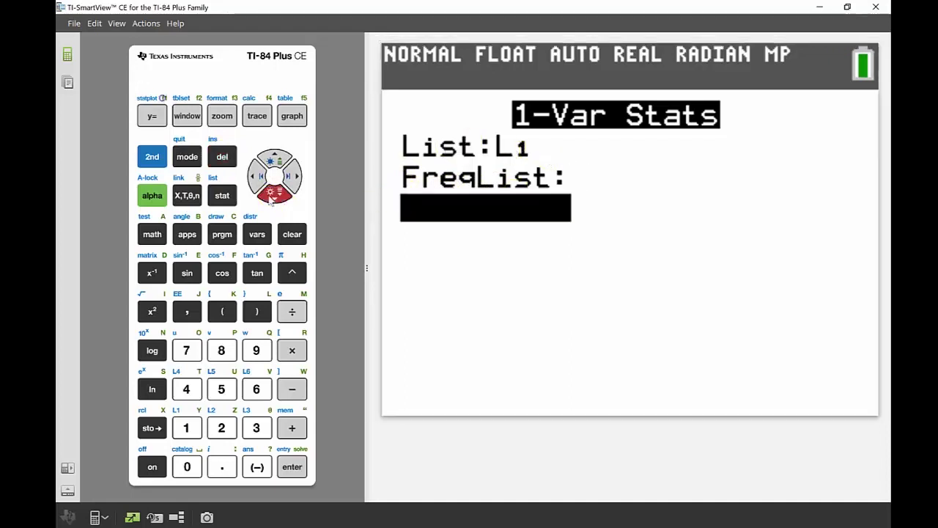
Calculate 1-Var Stats for L1 and scroll to maxX=35, checking Sx=5.520524475 and σx=5.11101252.
{"action": "left_click", "coordinate": [293, 467]}
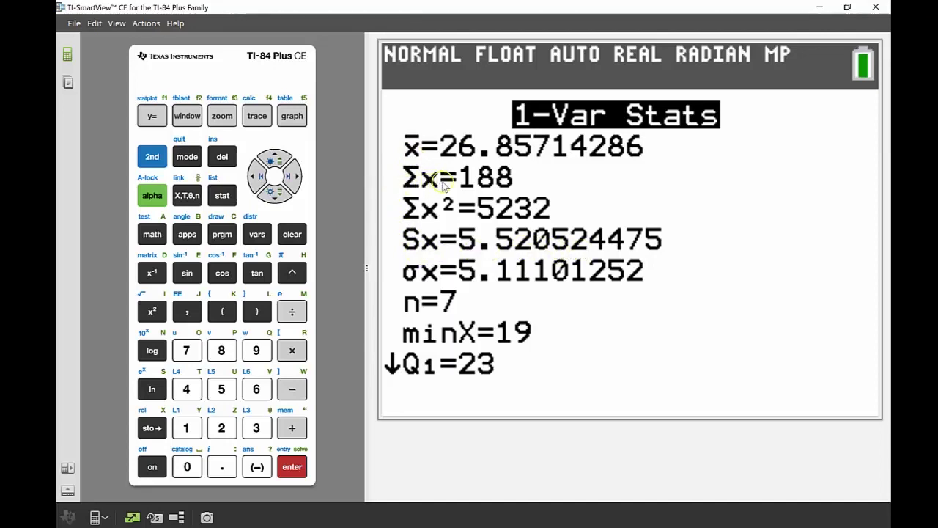
{"action": "left_click", "coordinate": [268, 196]}
{"action": "left_click", "coordinate": [269, 196]}
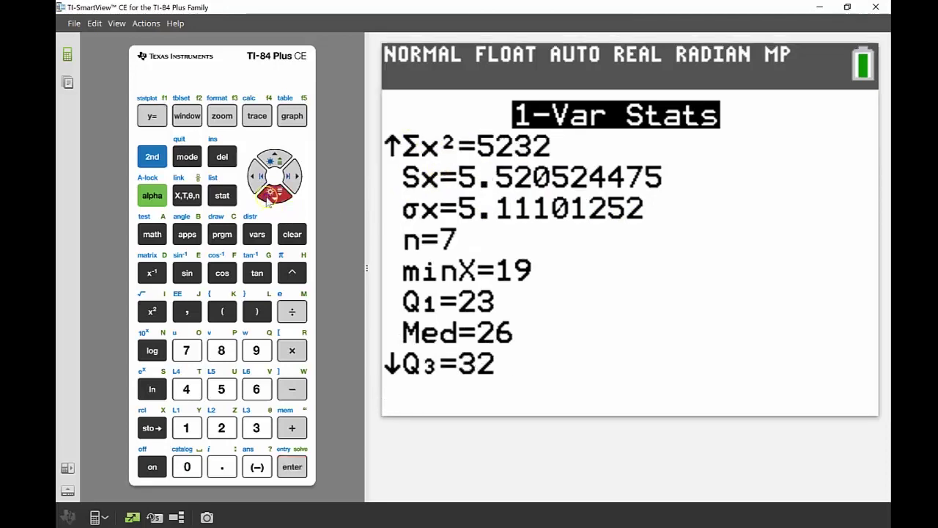
{"action": "left_click", "coordinate": [268, 197]}
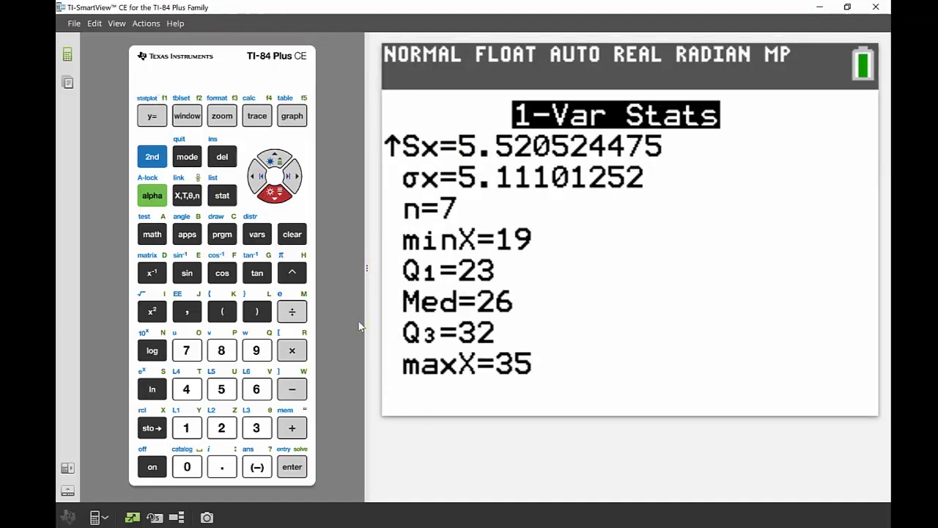
{"action": "left_click", "coordinate": [416, 397]}
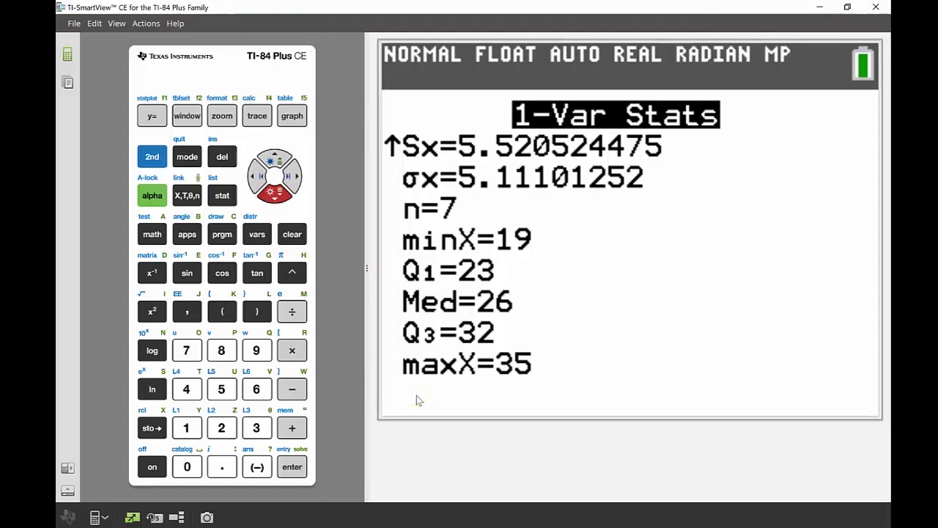
{"action": "left_click", "coordinate": [357, 324]}
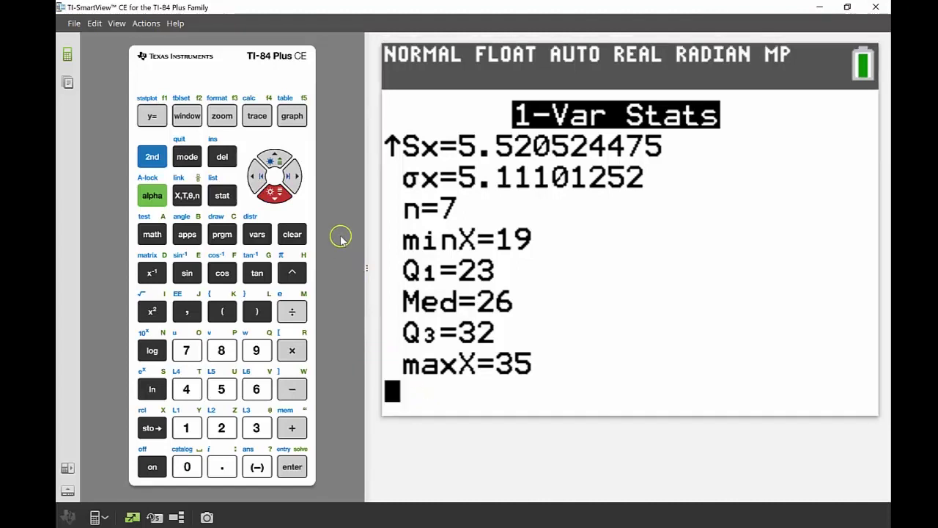
{"action": "left_click", "coordinate": [410, 243]}
{"action": "left_click", "coordinate": [368, 286]}
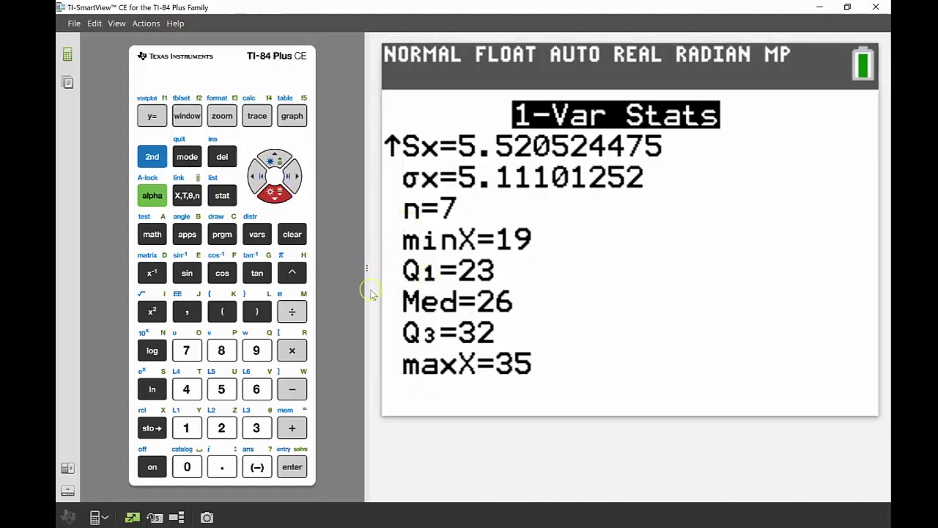
{"action": "left_click", "coordinate": [108, 461]}
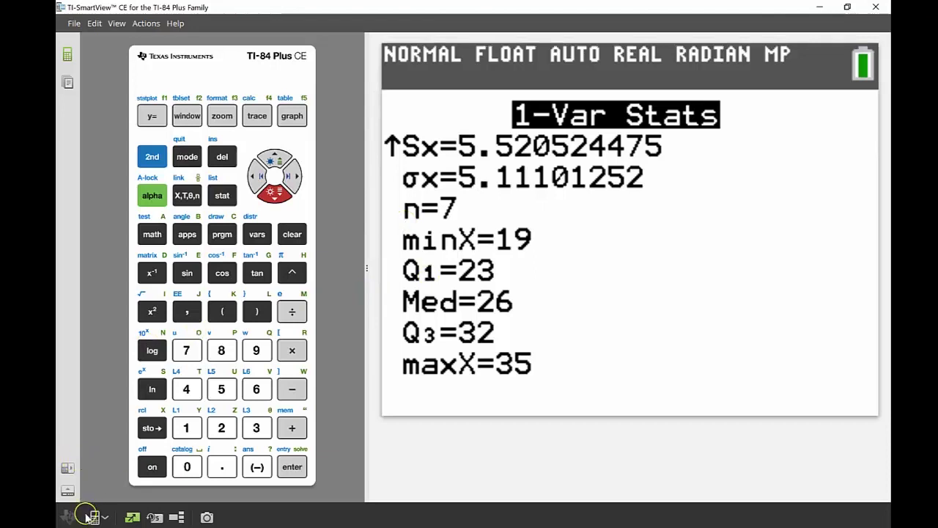